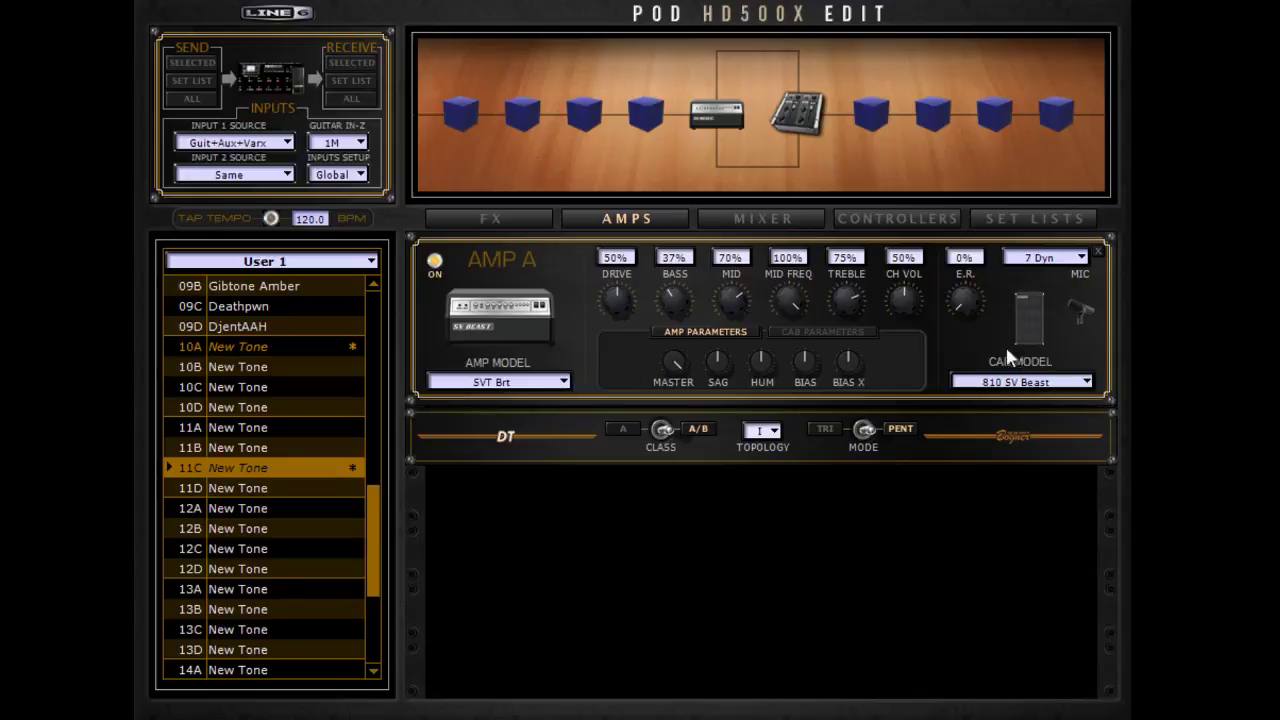
click(1060, 258)
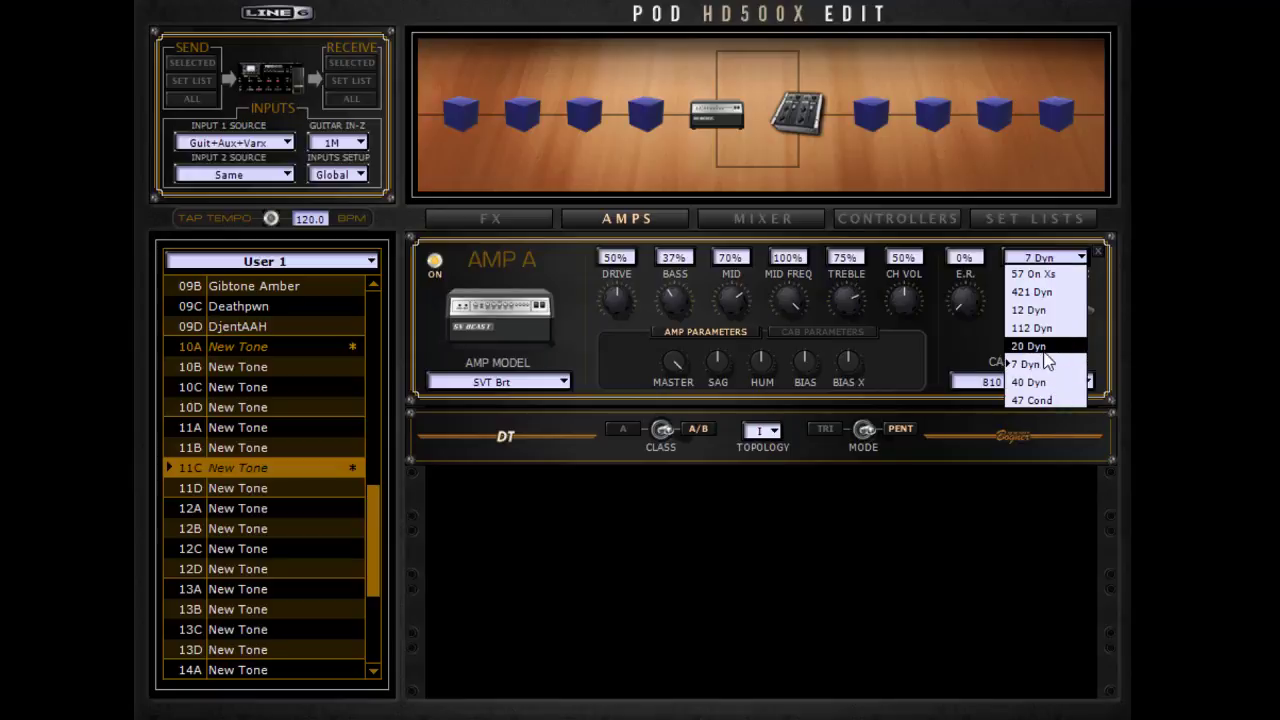
click(1056, 258)
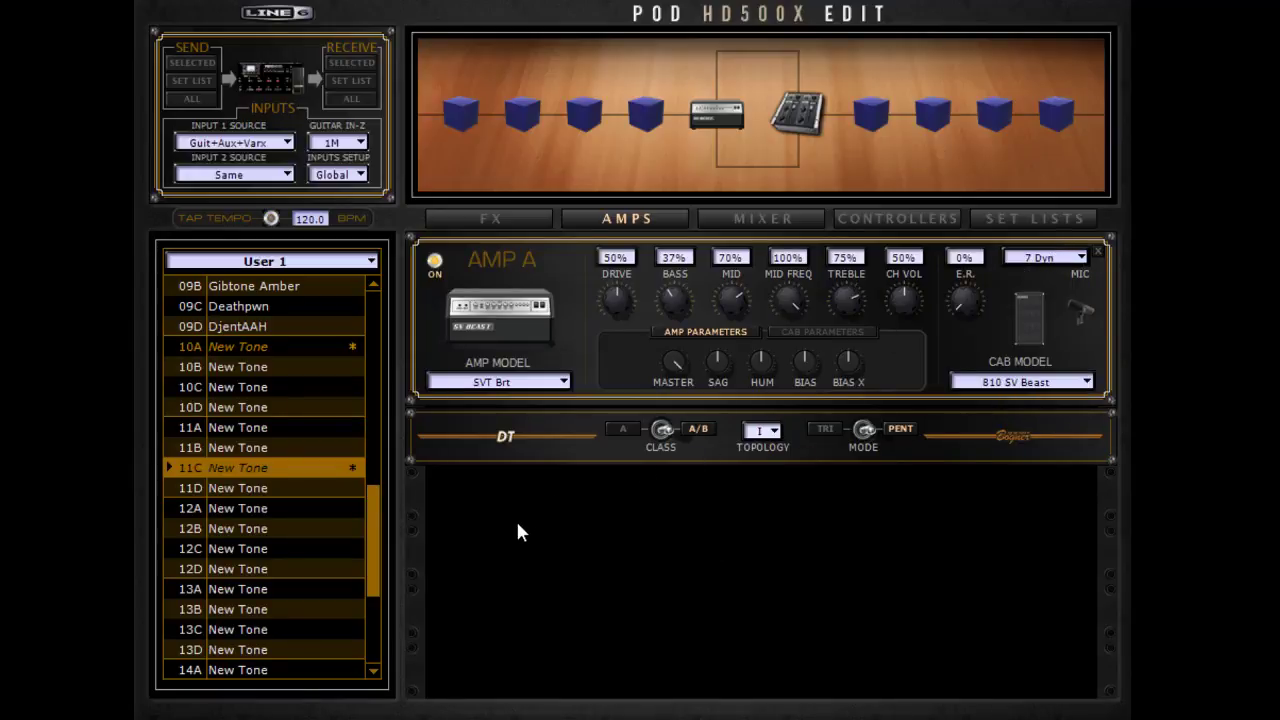
click(540, 381)
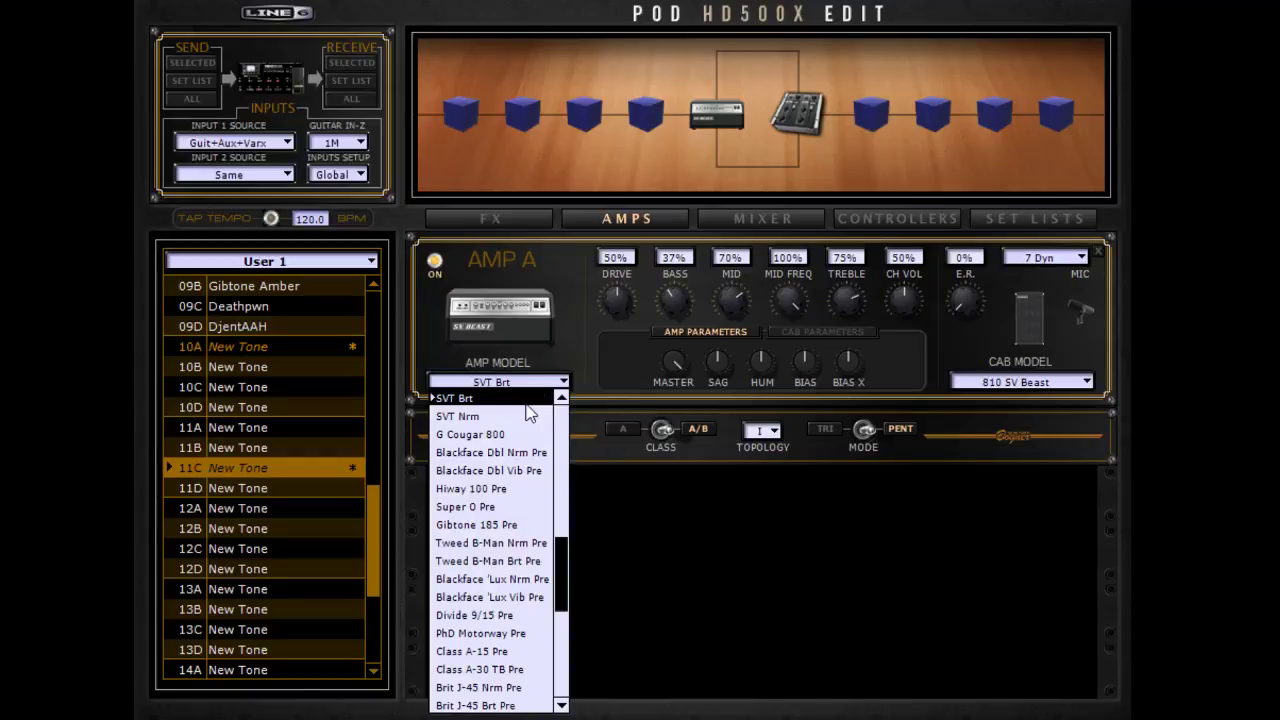
click(533, 388)
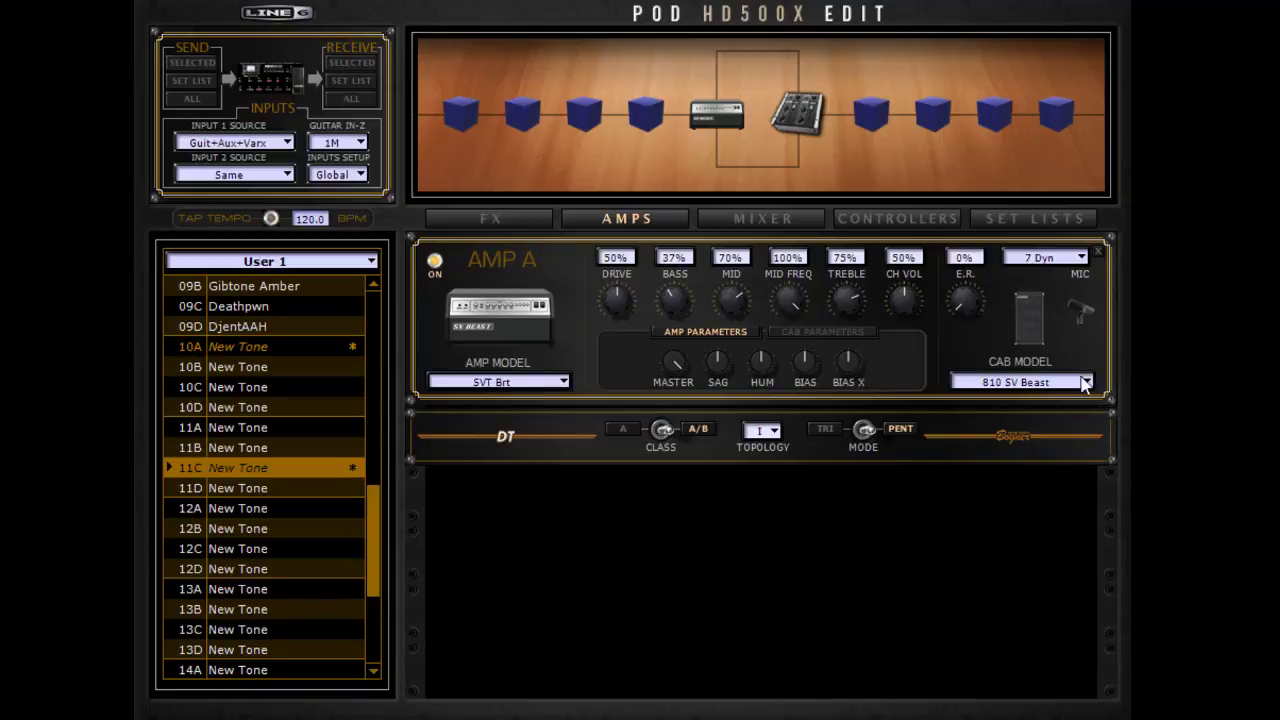
Set Amp A's cabinet model to 410 Rhino while keeping the SVT Brt amp.
click(1064, 382)
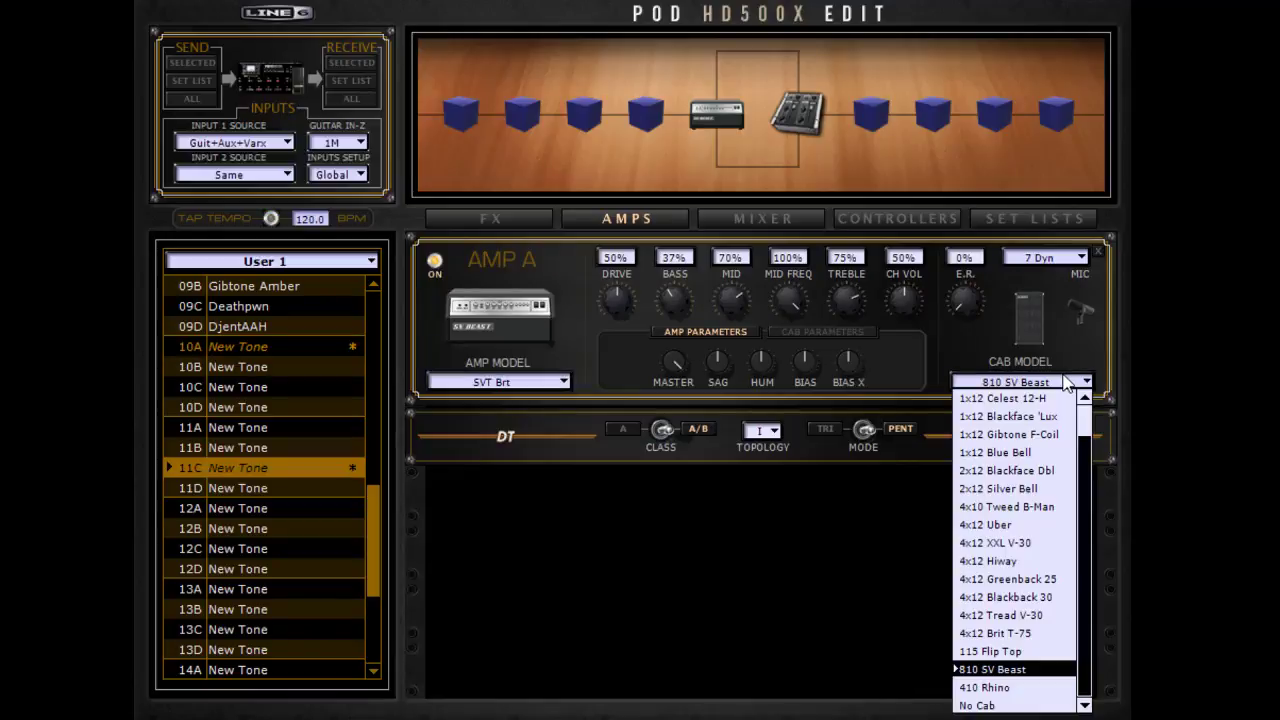
click(1050, 689)
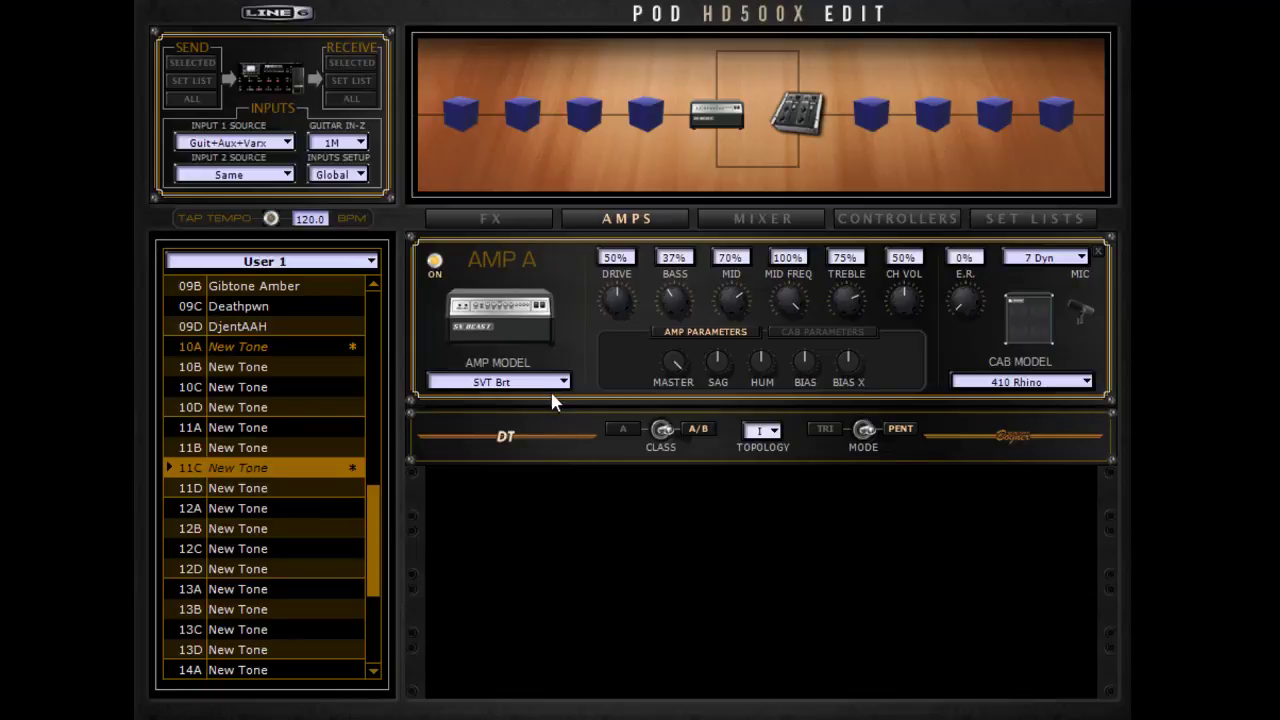
Change Amp A's model to SVT Nrm and pair it with the 410 Rhino cabinet.
click(520, 380)
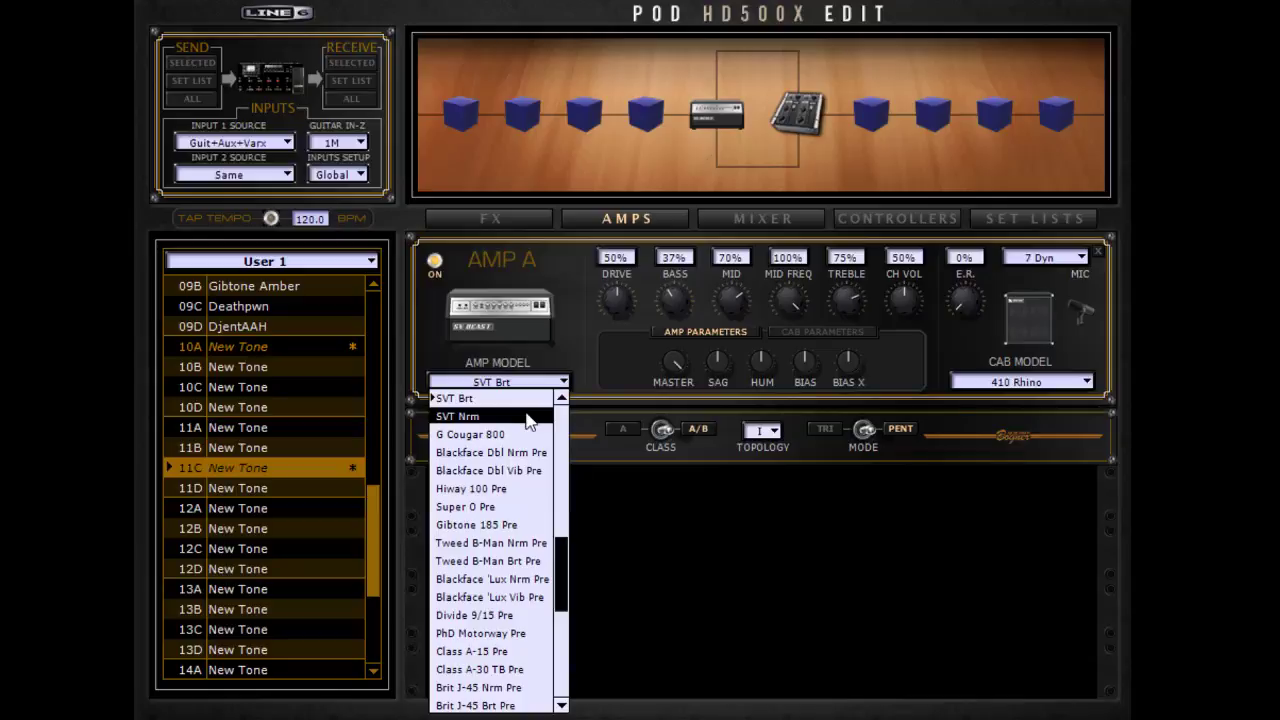
click(528, 418)
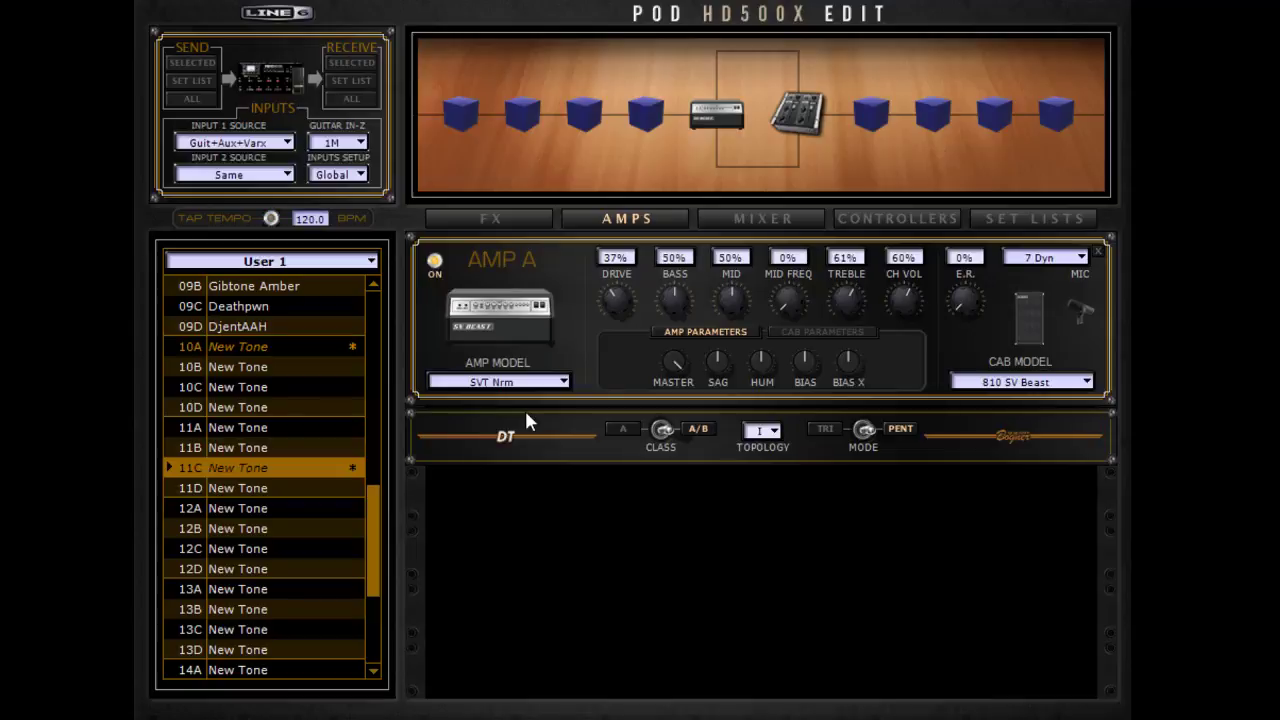
click(1058, 384)
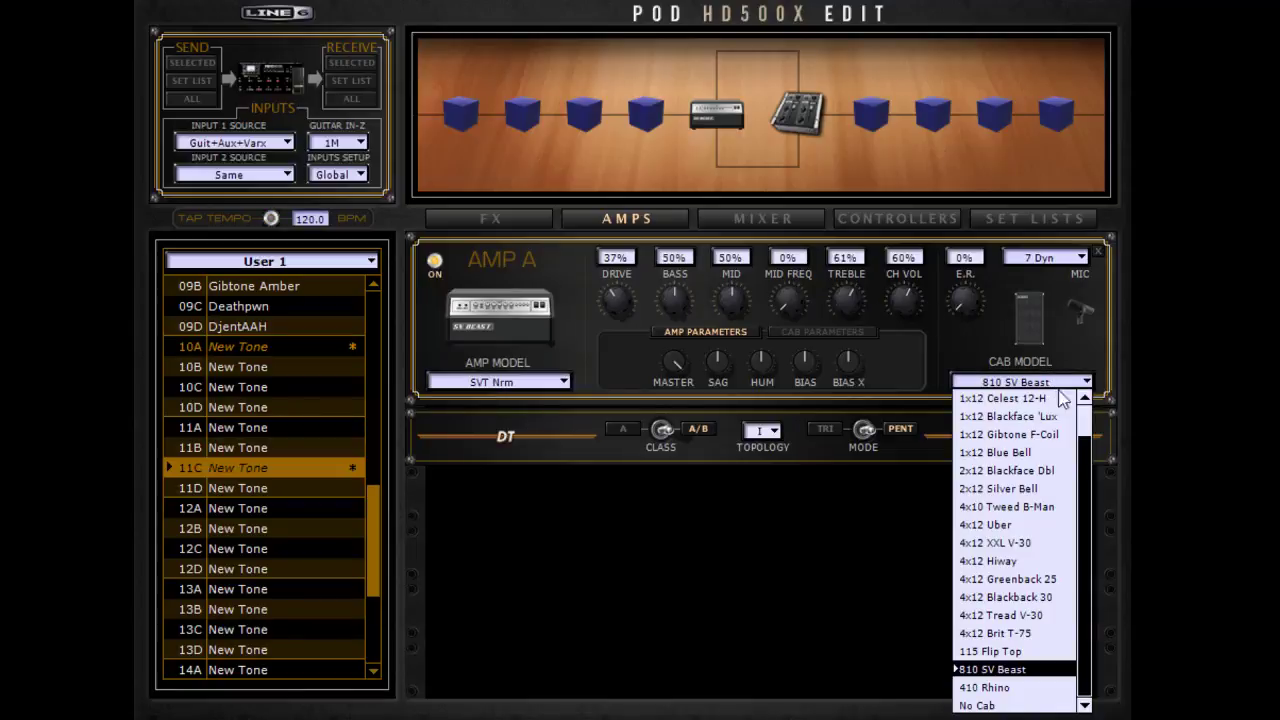
click(1030, 689)
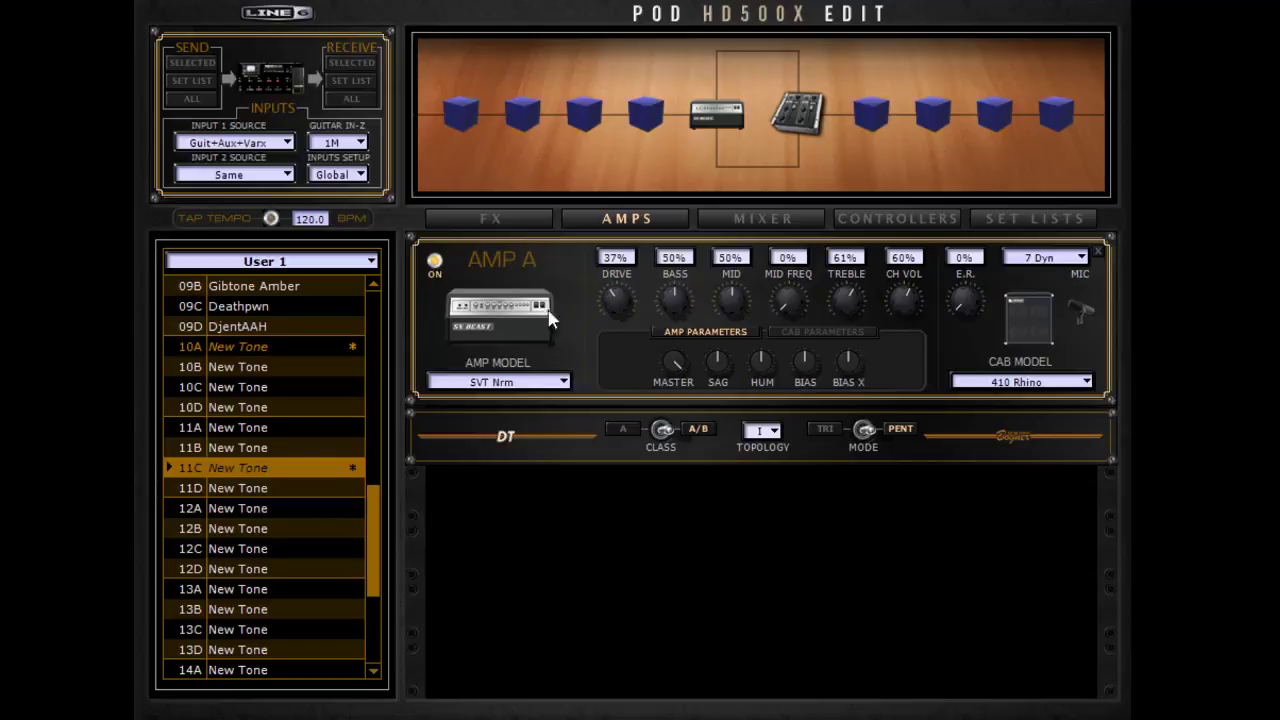
Change Amp A's model to G Cougar 800 with the 410 Rhino cabinet.
click(544, 388)
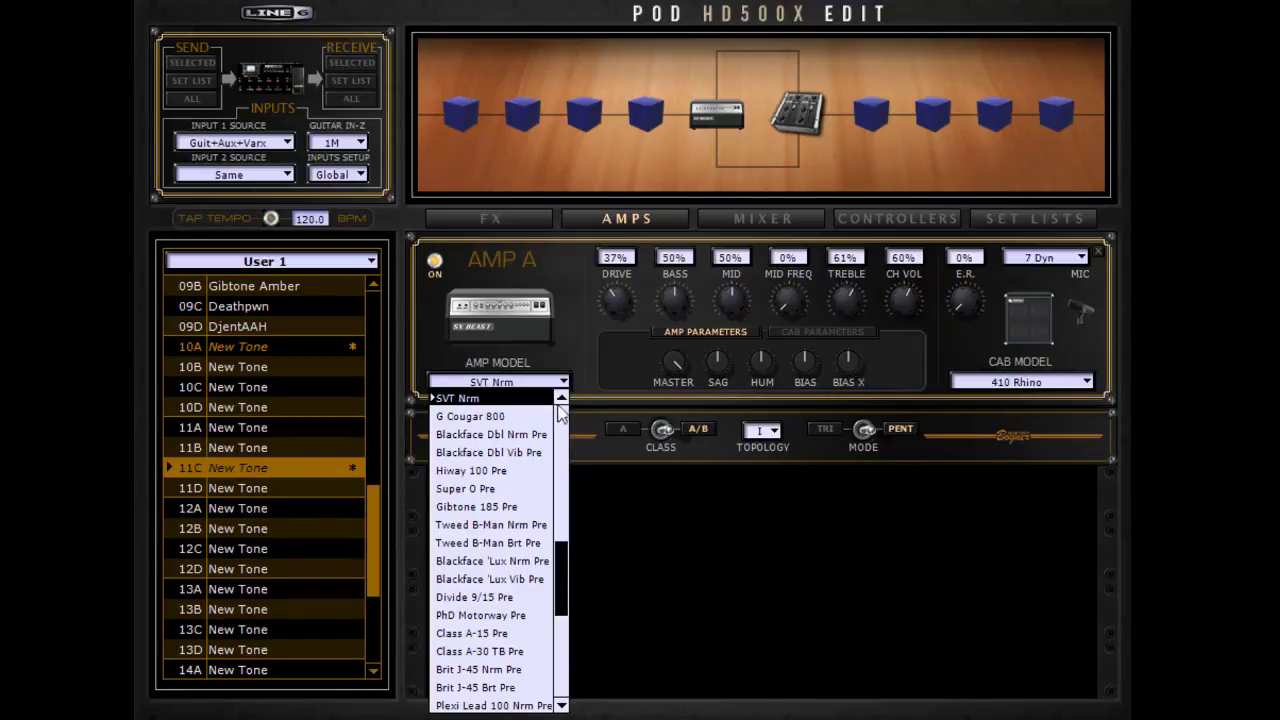
scroll(519, 466, up, 1)
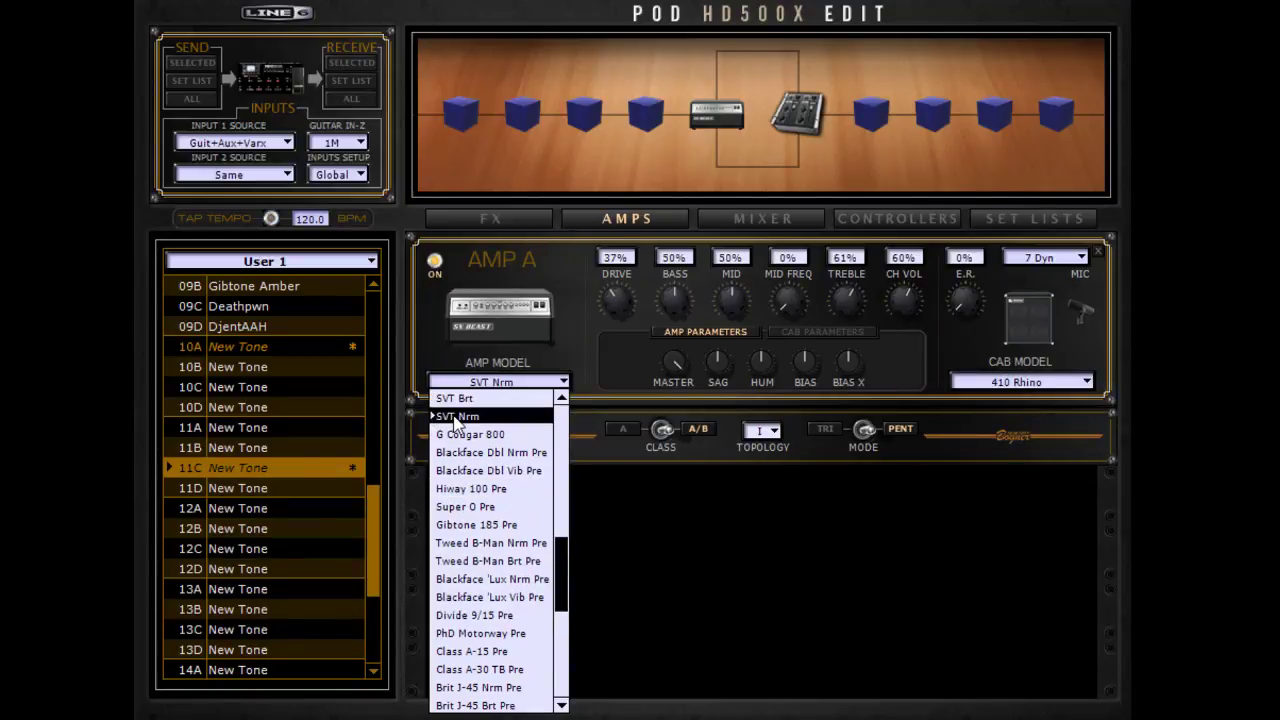
click(487, 435)
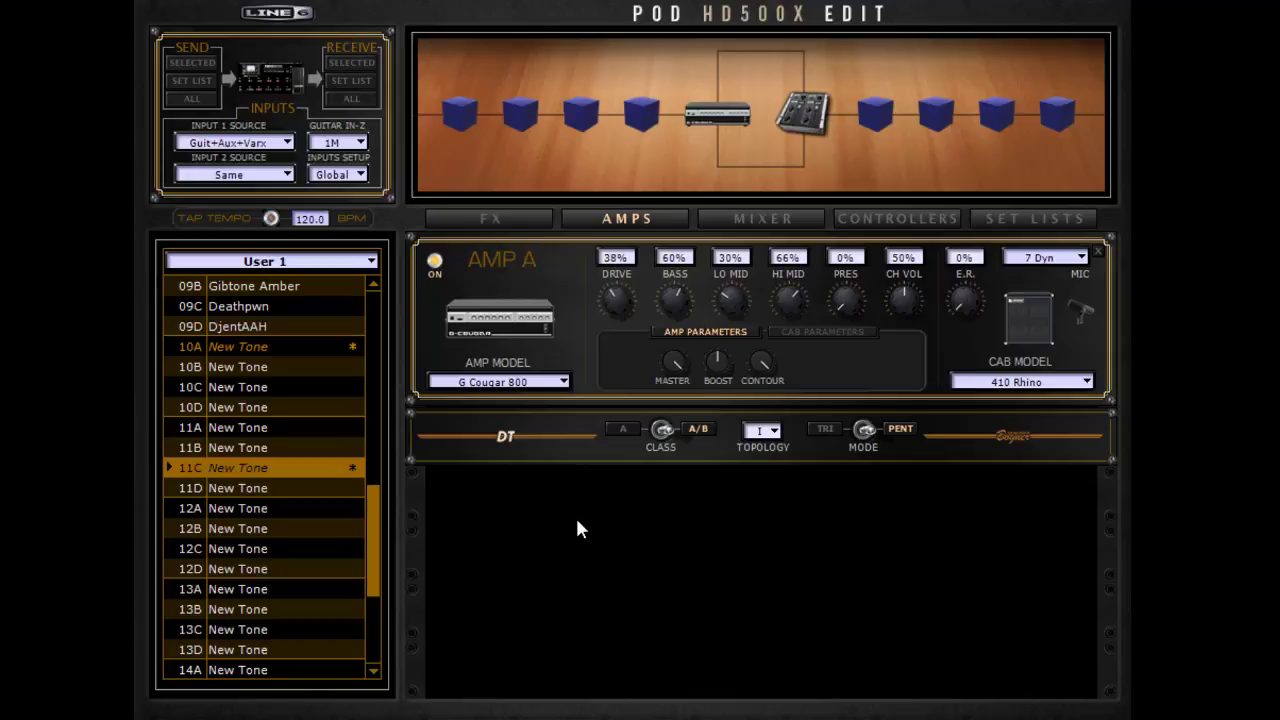
click(1040, 384)
click(1028, 688)
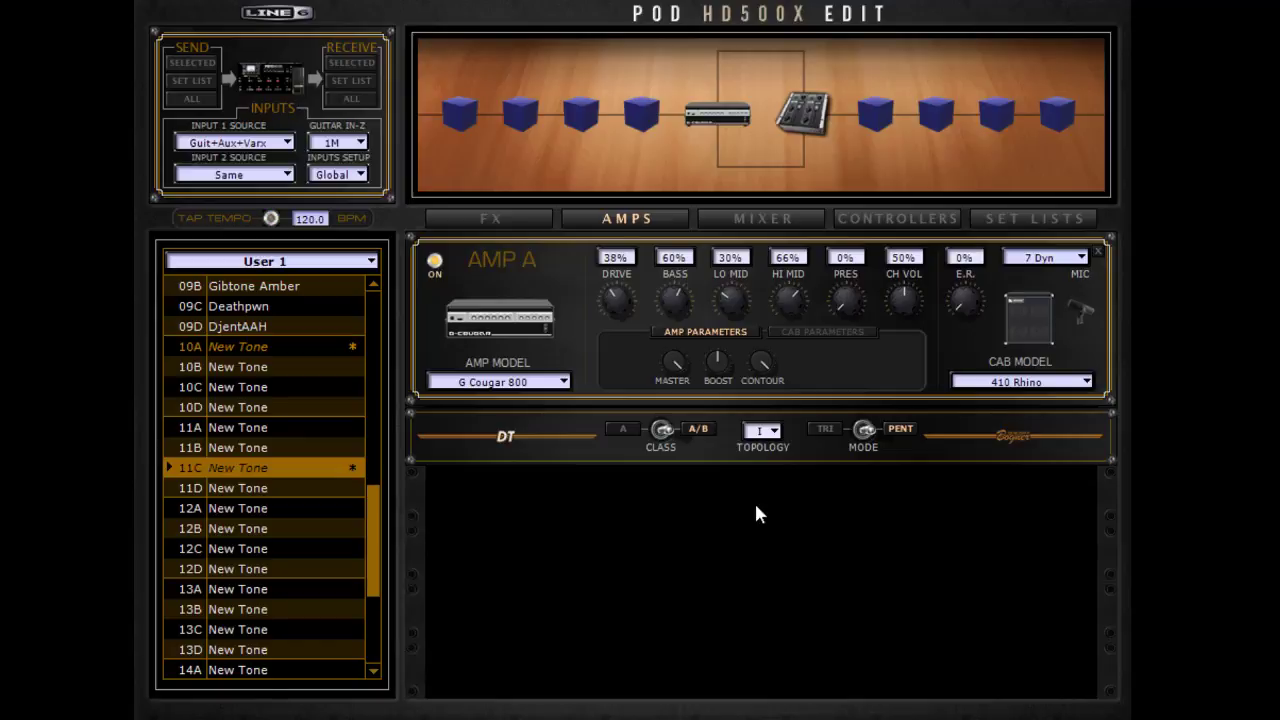
Switch Amp A's cabinet to 810 SV Beast and its microphone to 47 Cond.
click(1016, 384)
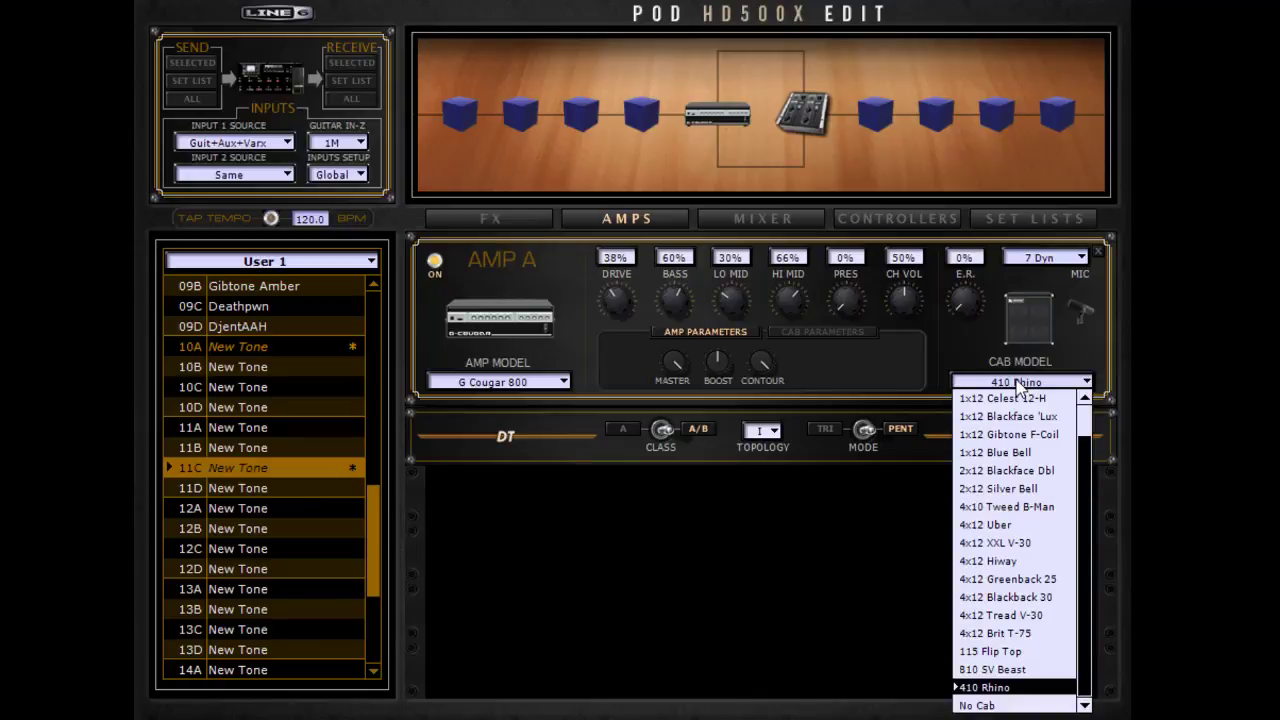
click(1024, 671)
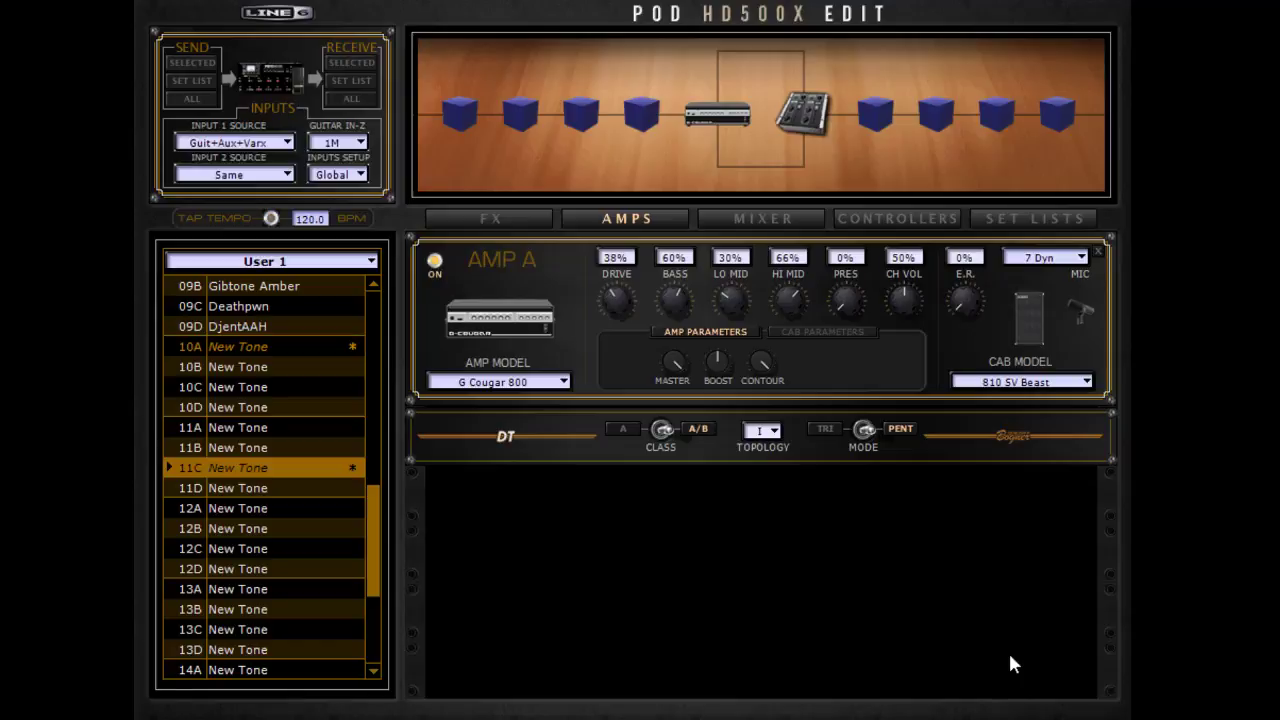
click(1072, 258)
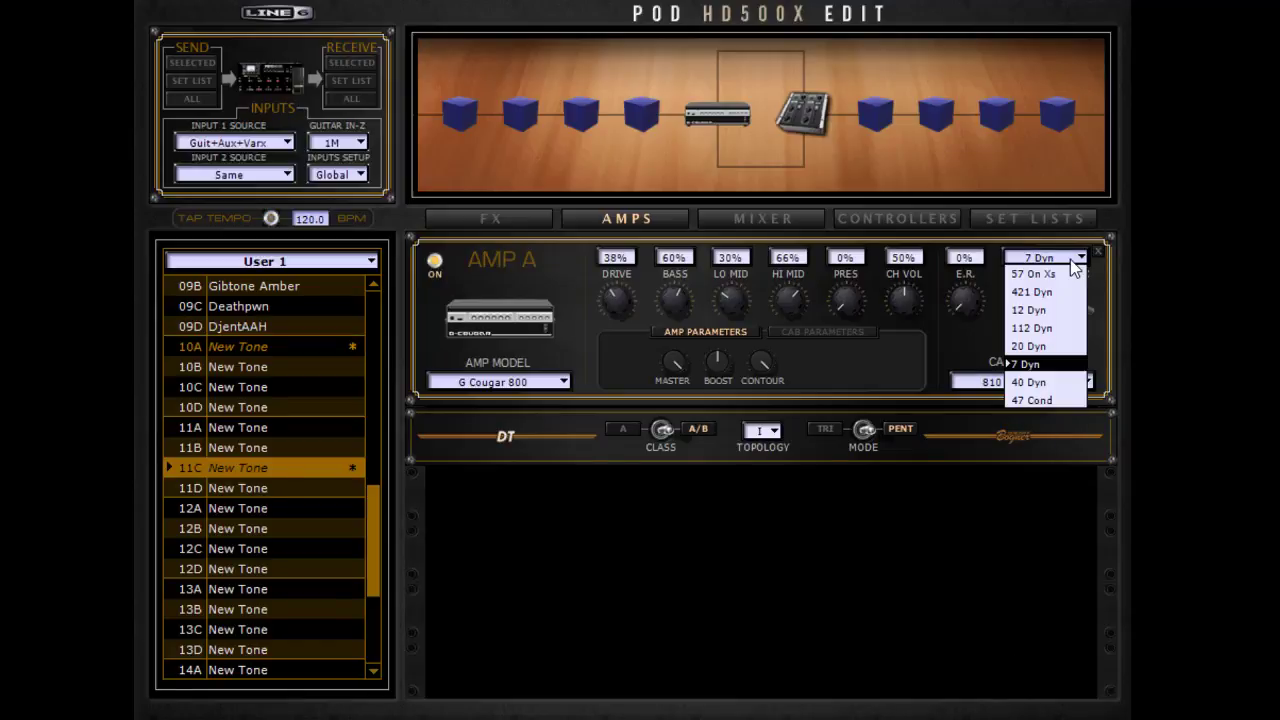
click(1052, 398)
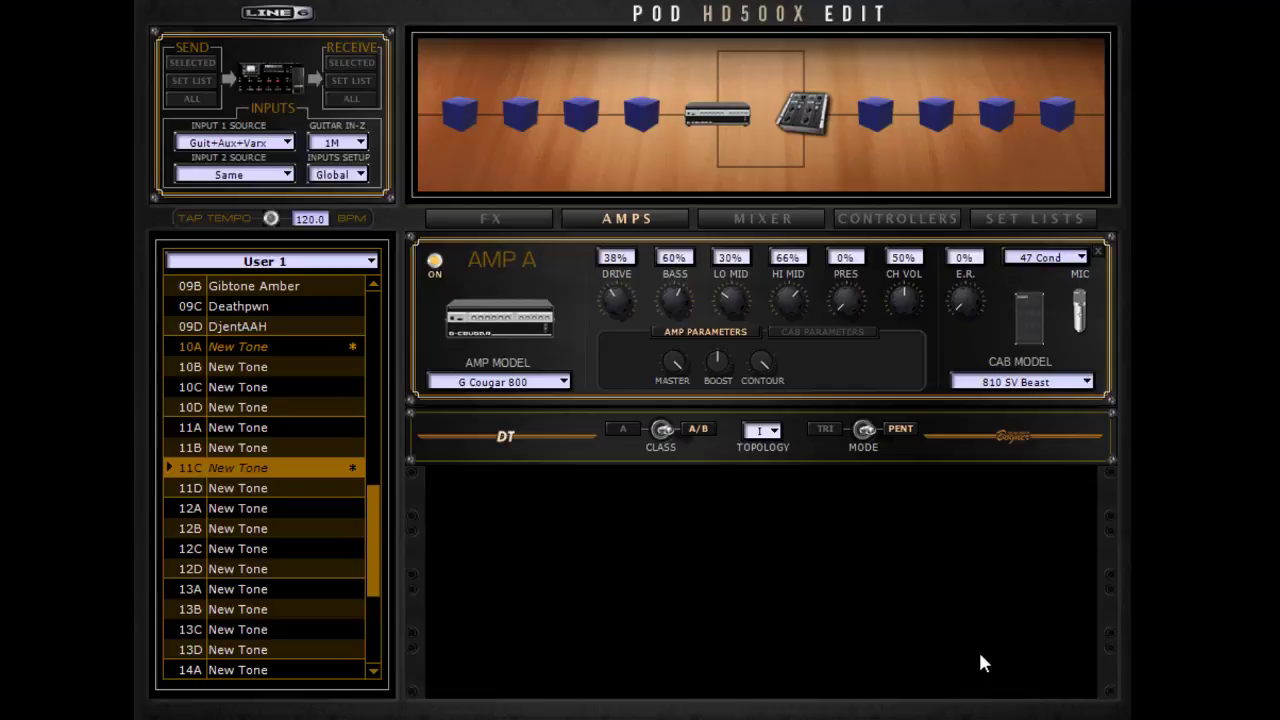
Try the 40 Dyn, 20 Dyn and 112 Dyn microphones one after another on Amp A.
click(1080, 257)
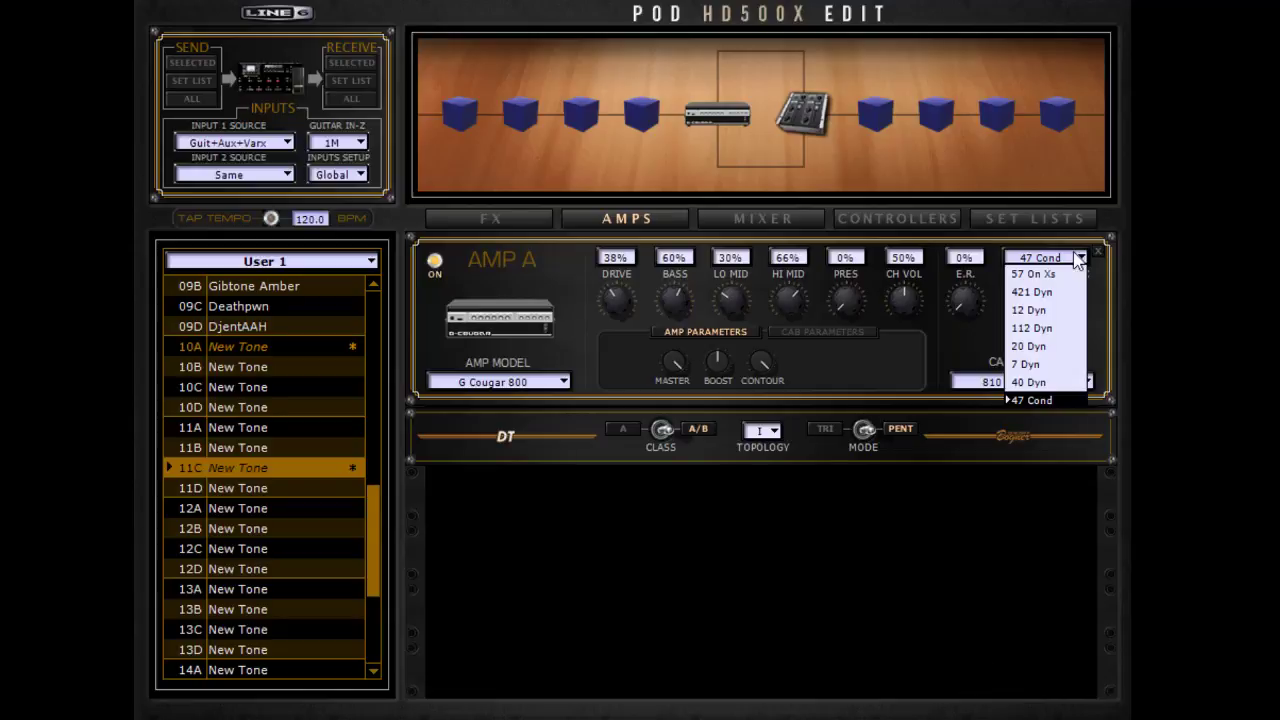
click(1060, 384)
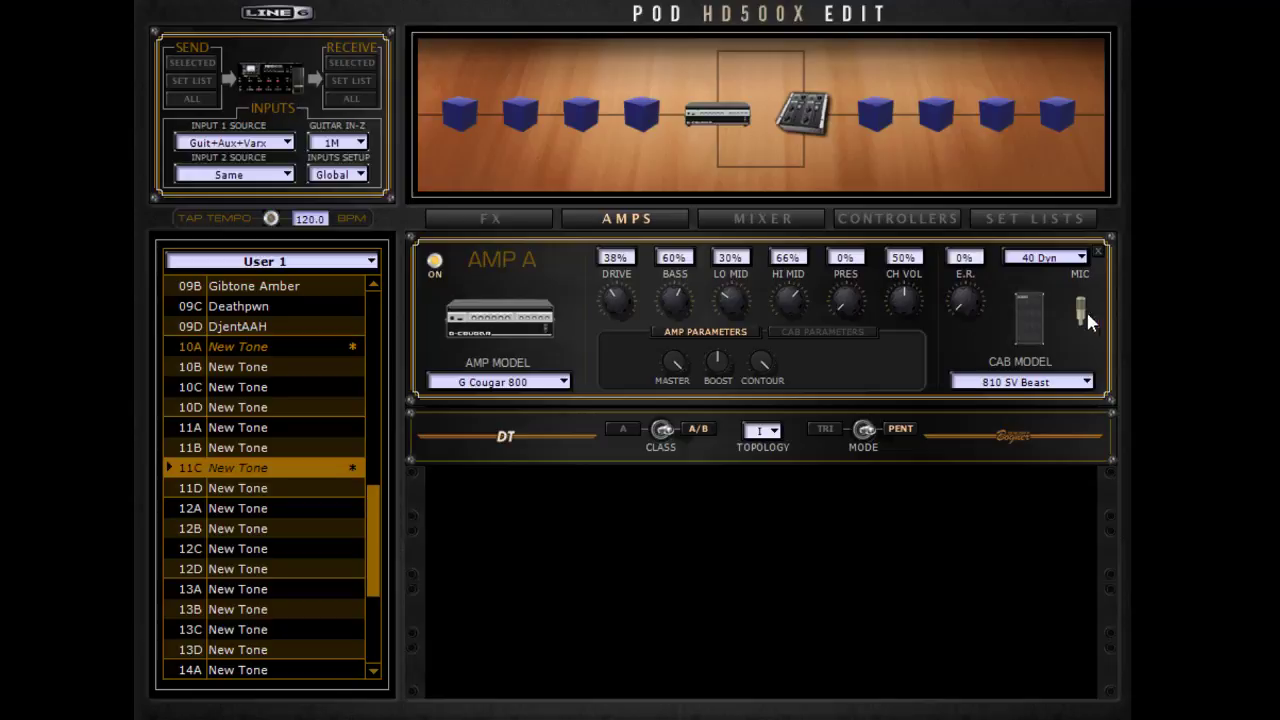
click(1067, 258)
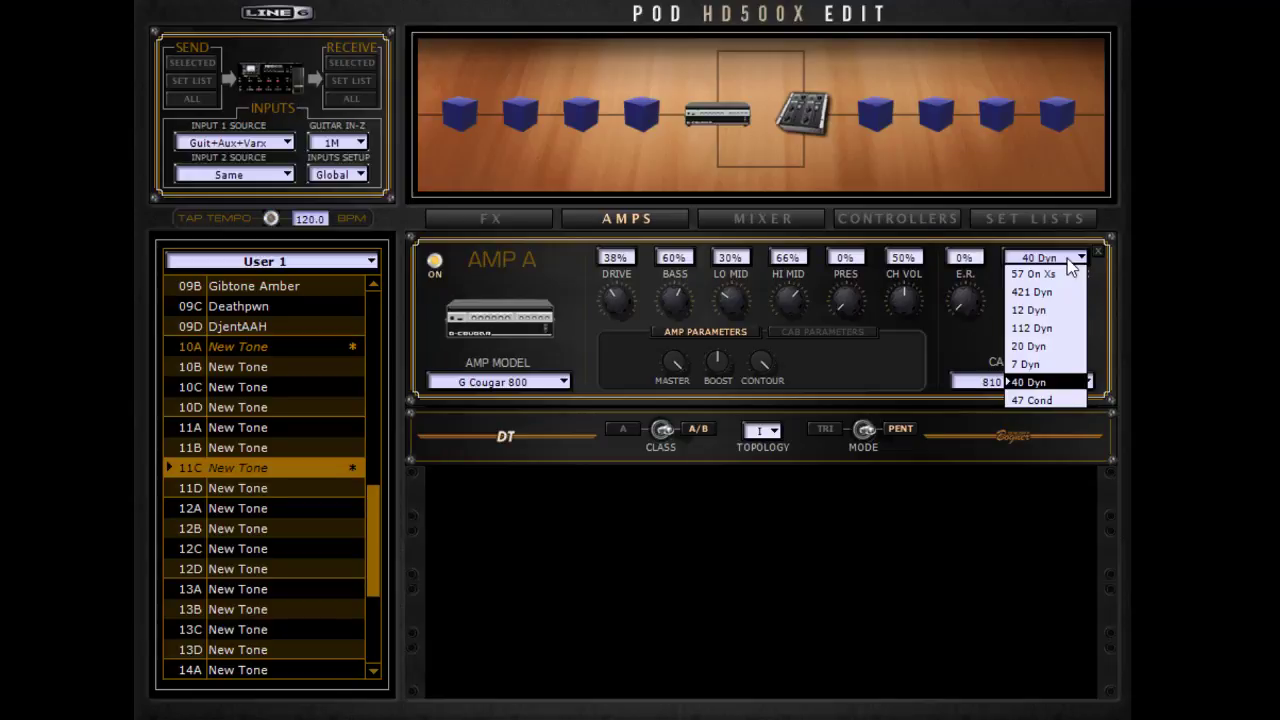
click(1060, 348)
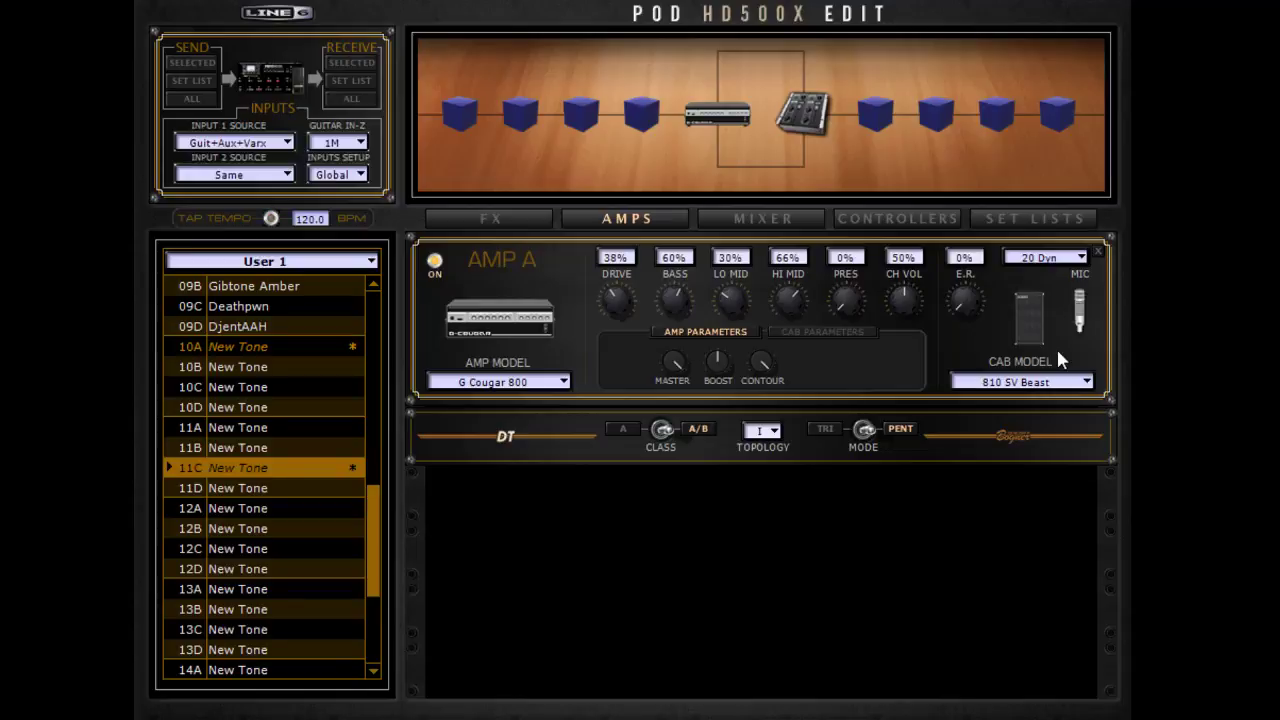
click(1077, 258)
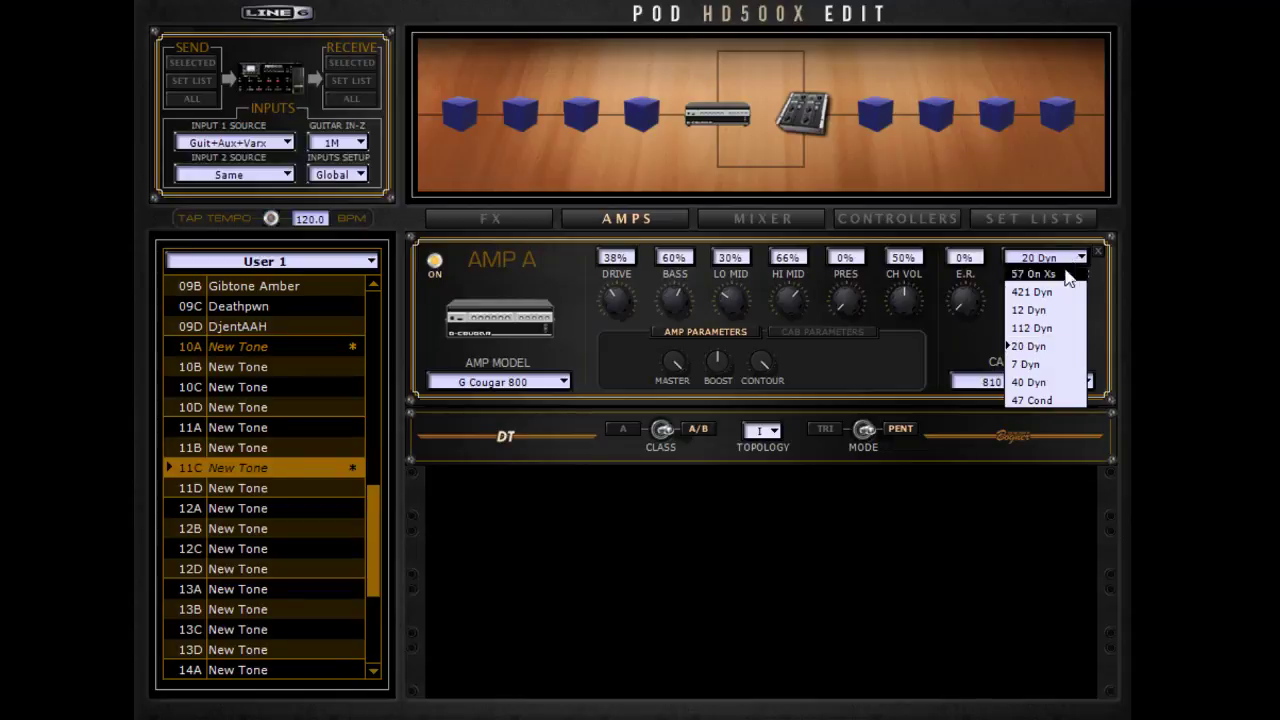
click(1061, 330)
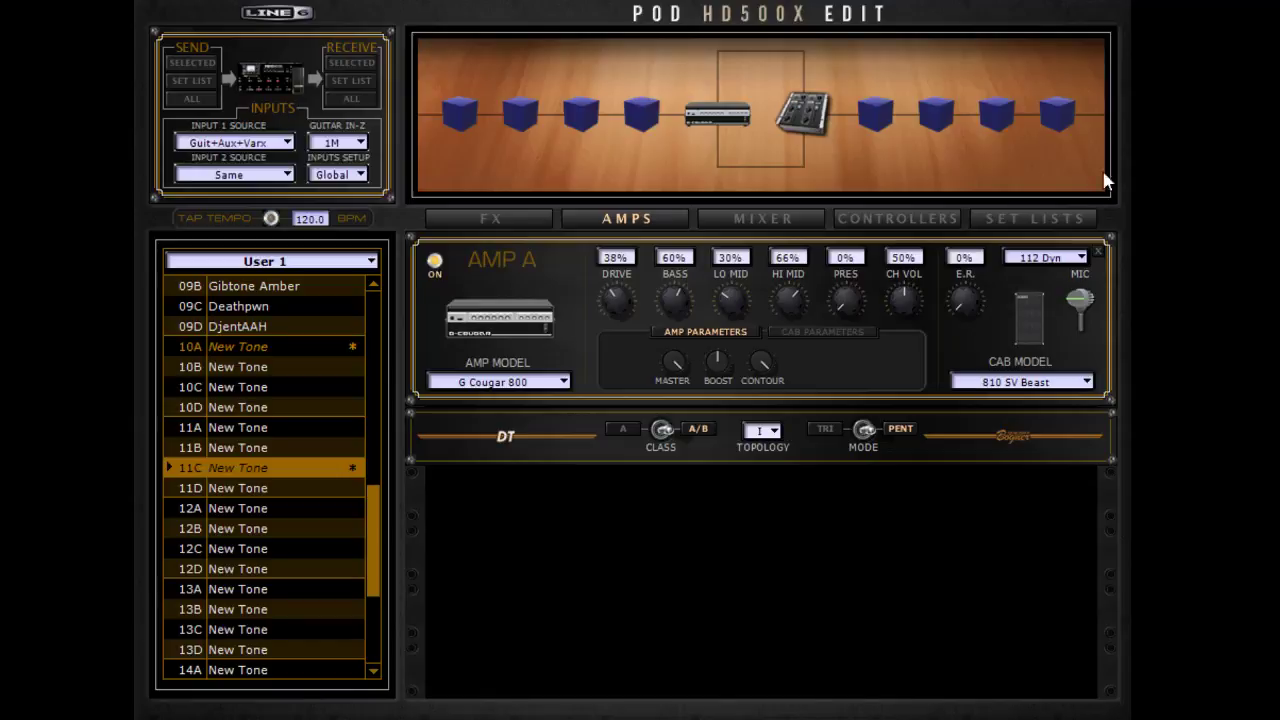
Try the 12 Dyn, 421 Dyn and 57 On Xs microphones one after another on Amp A.
click(1041, 262)
click(1055, 320)
click(1058, 257)
click(1050, 292)
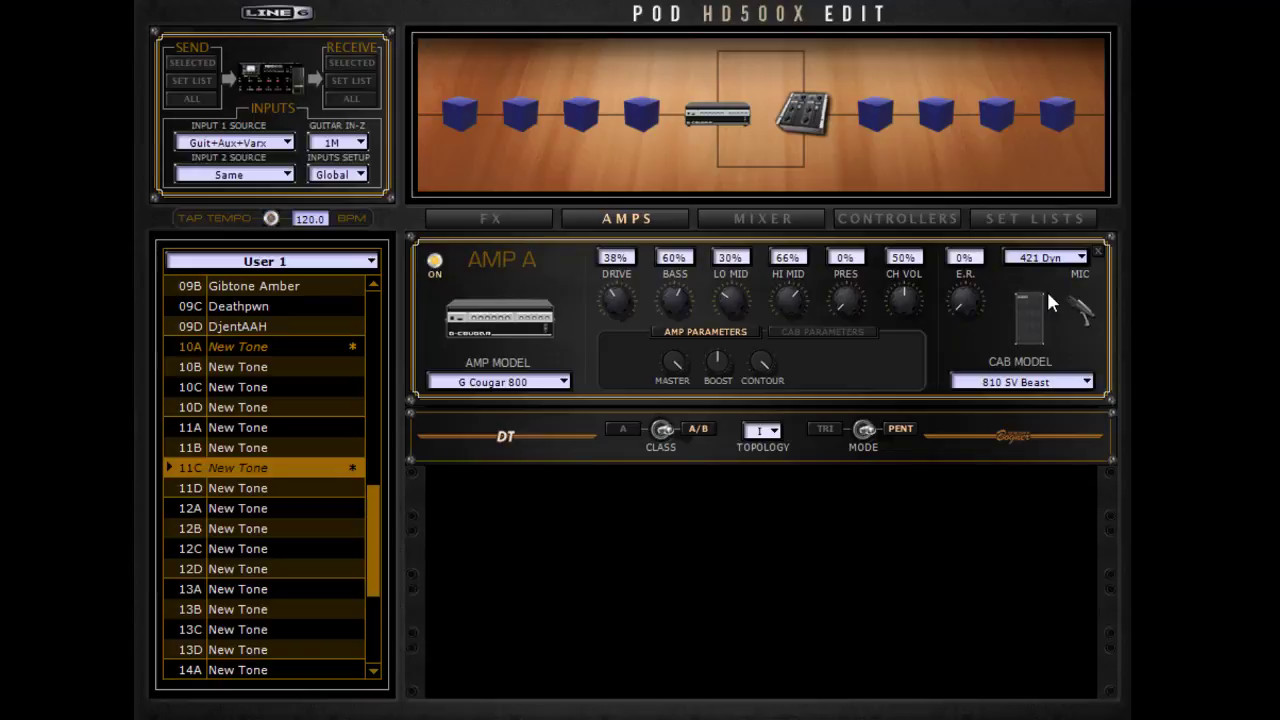
click(1062, 259)
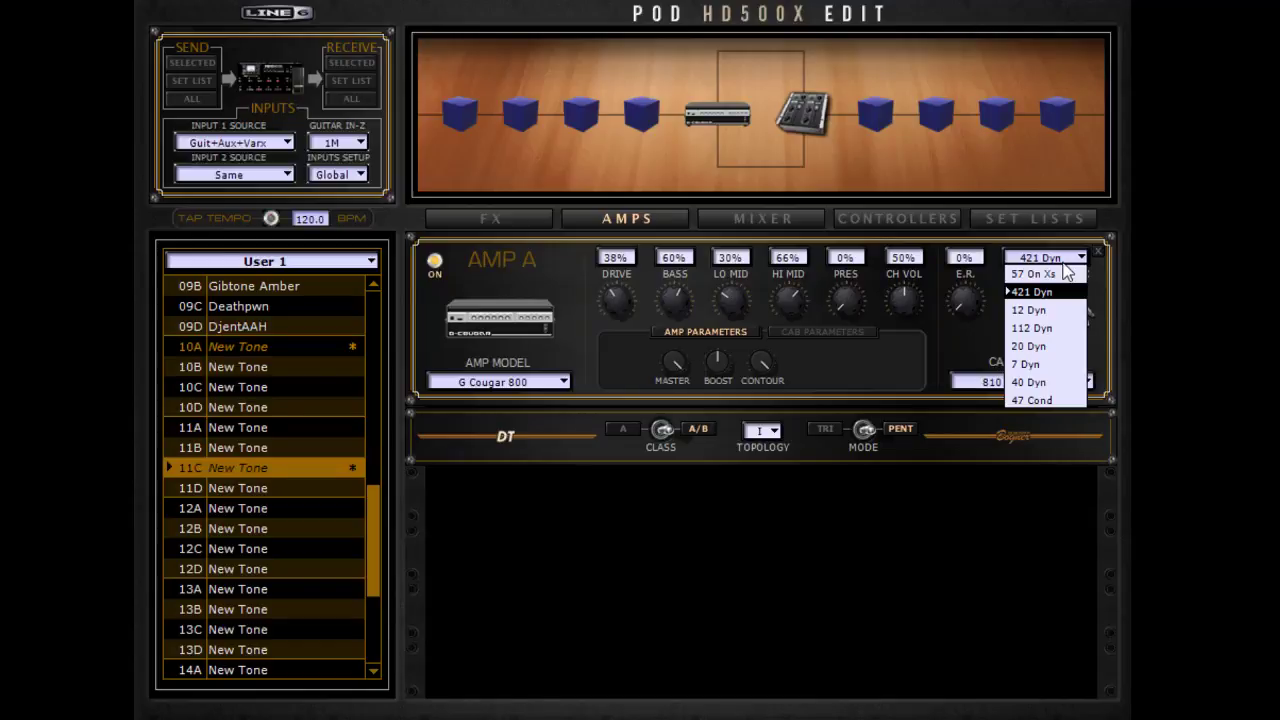
click(1060, 272)
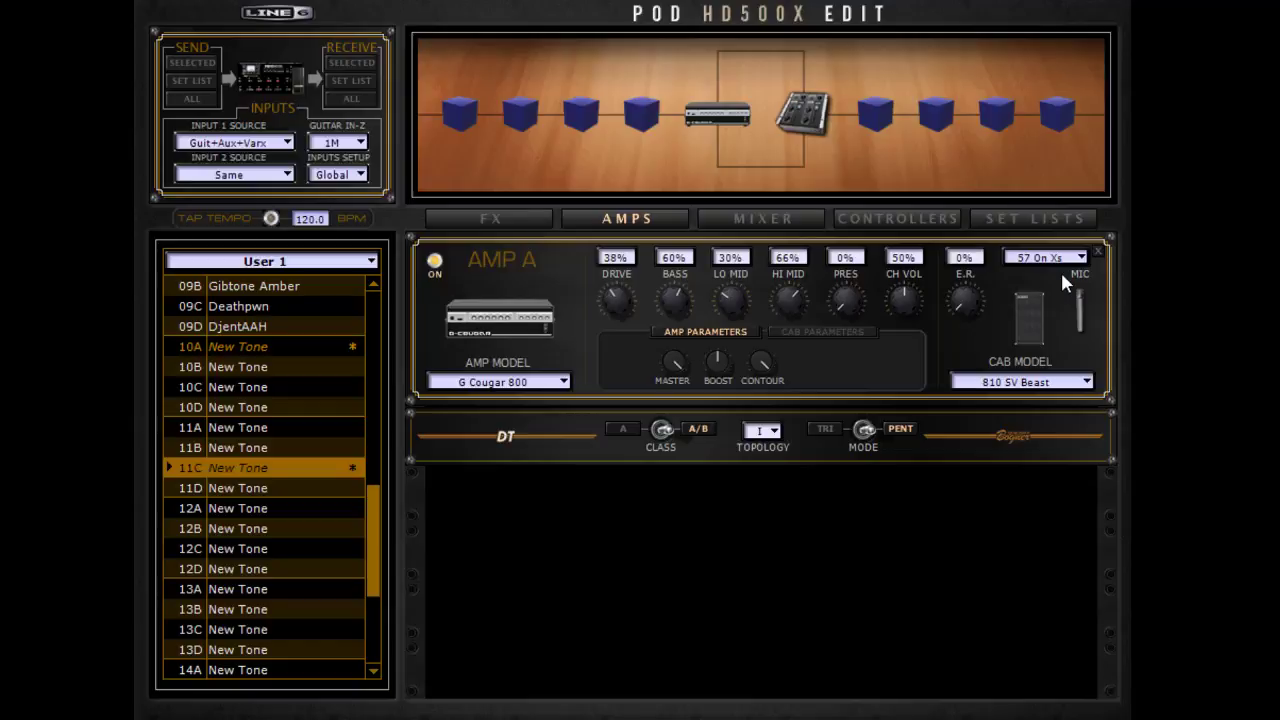
Set Amp A's microphone back to 47 Cond.
click(1063, 258)
click(1046, 386)
click(1045, 272)
click(1048, 394)
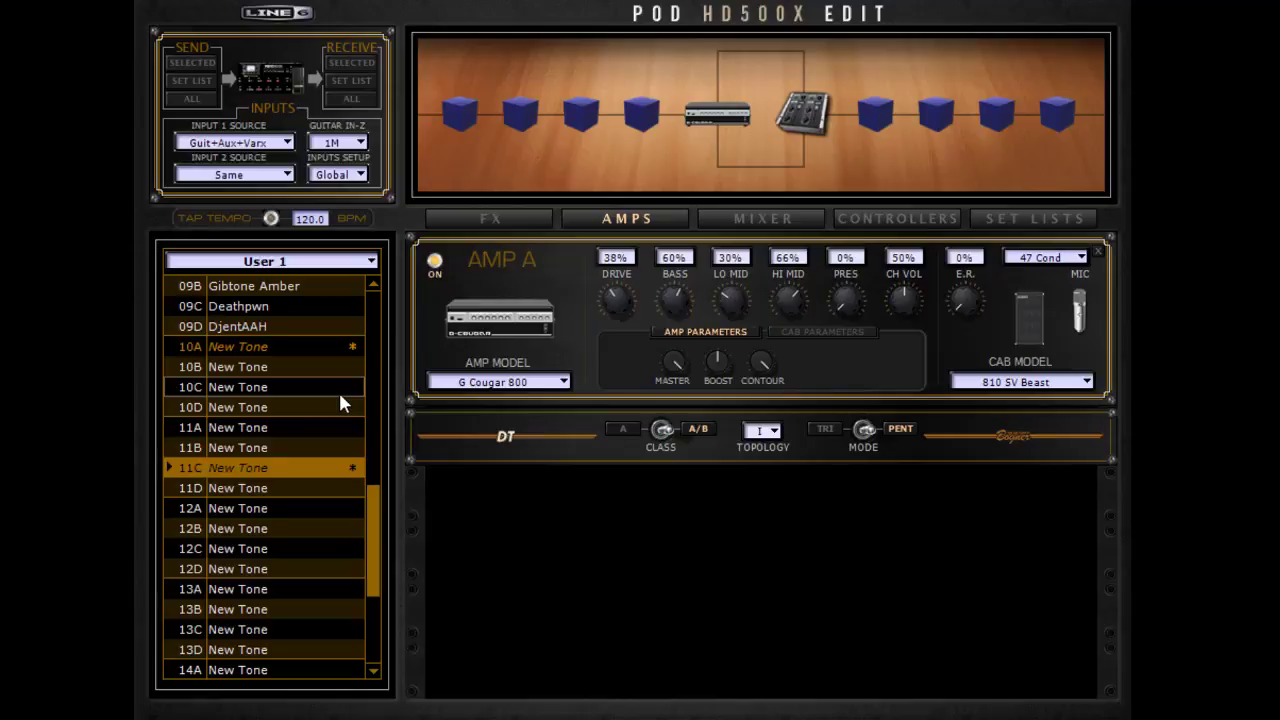
Load the New Tone preset in slot 10A and review its effects before returning to its amp settings.
click(301, 345)
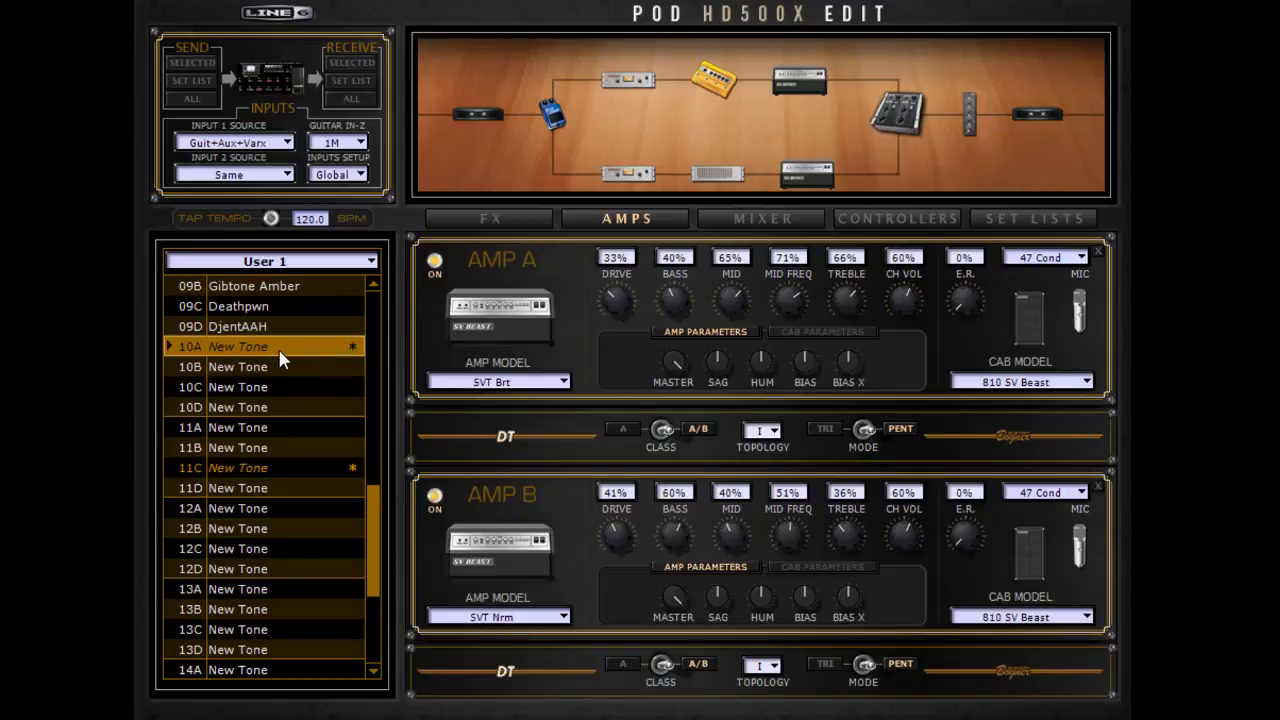
double_click(280, 350)
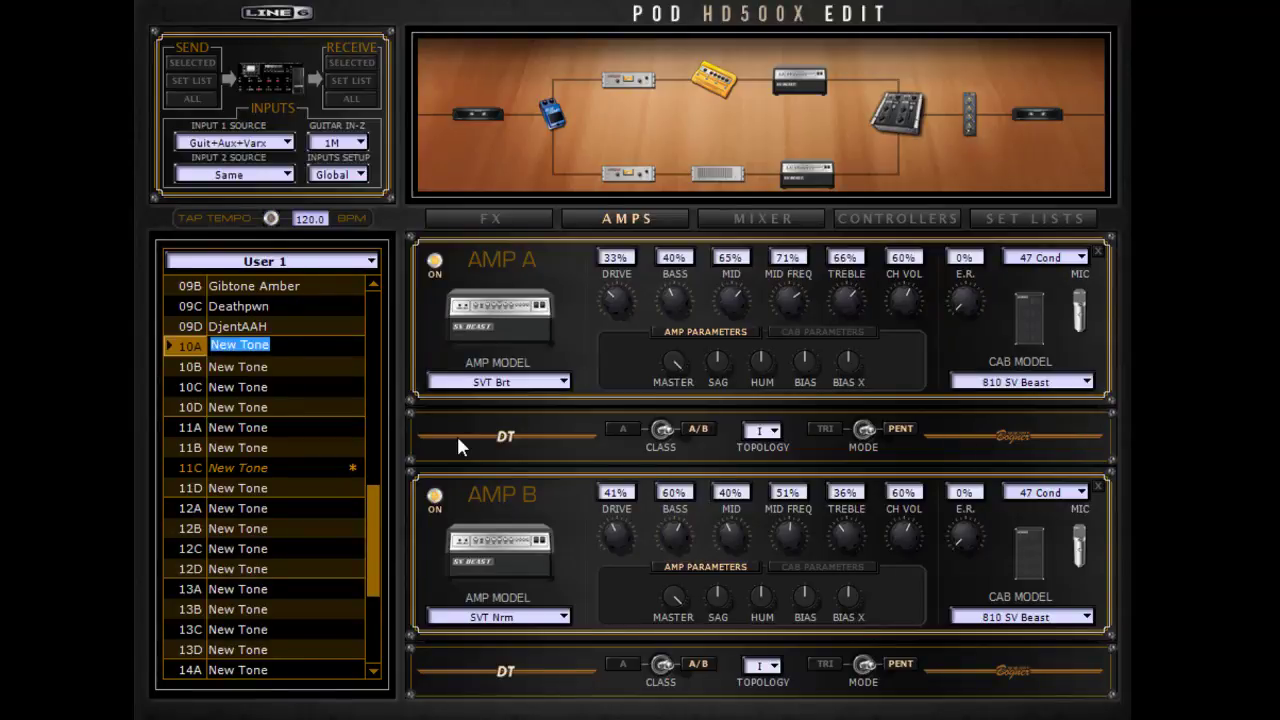
click(500, 220)
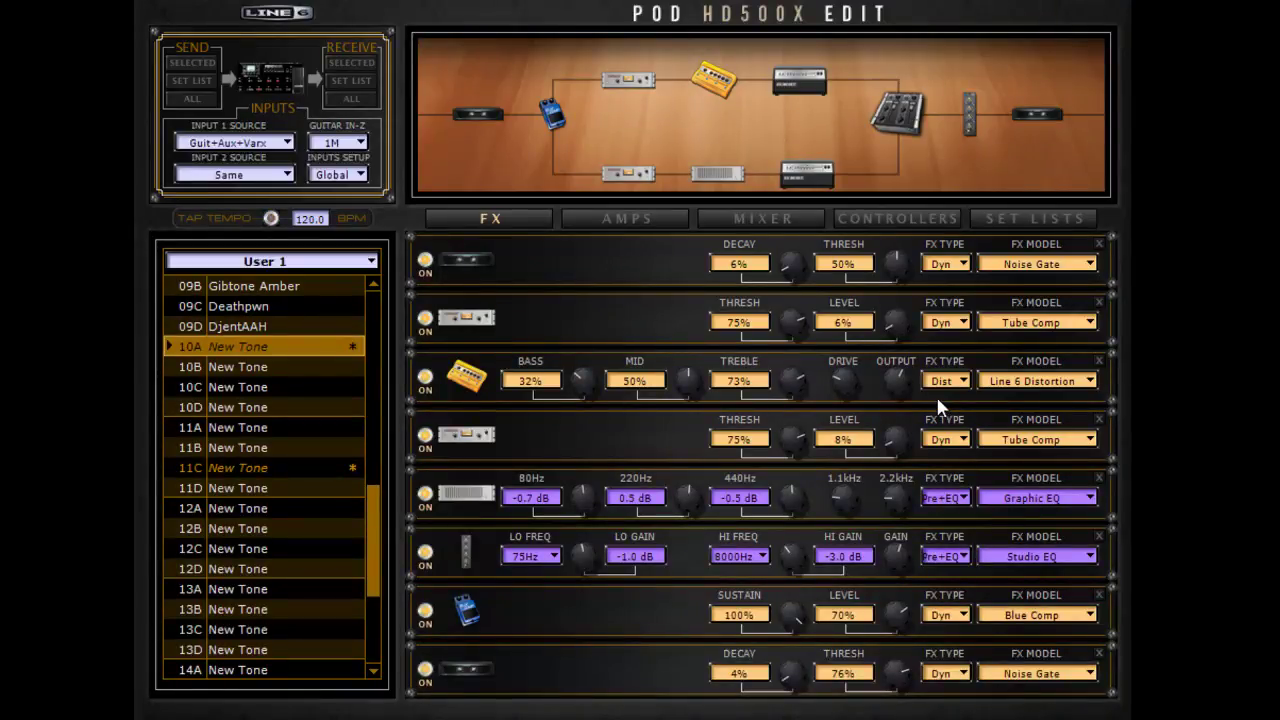
click(652, 216)
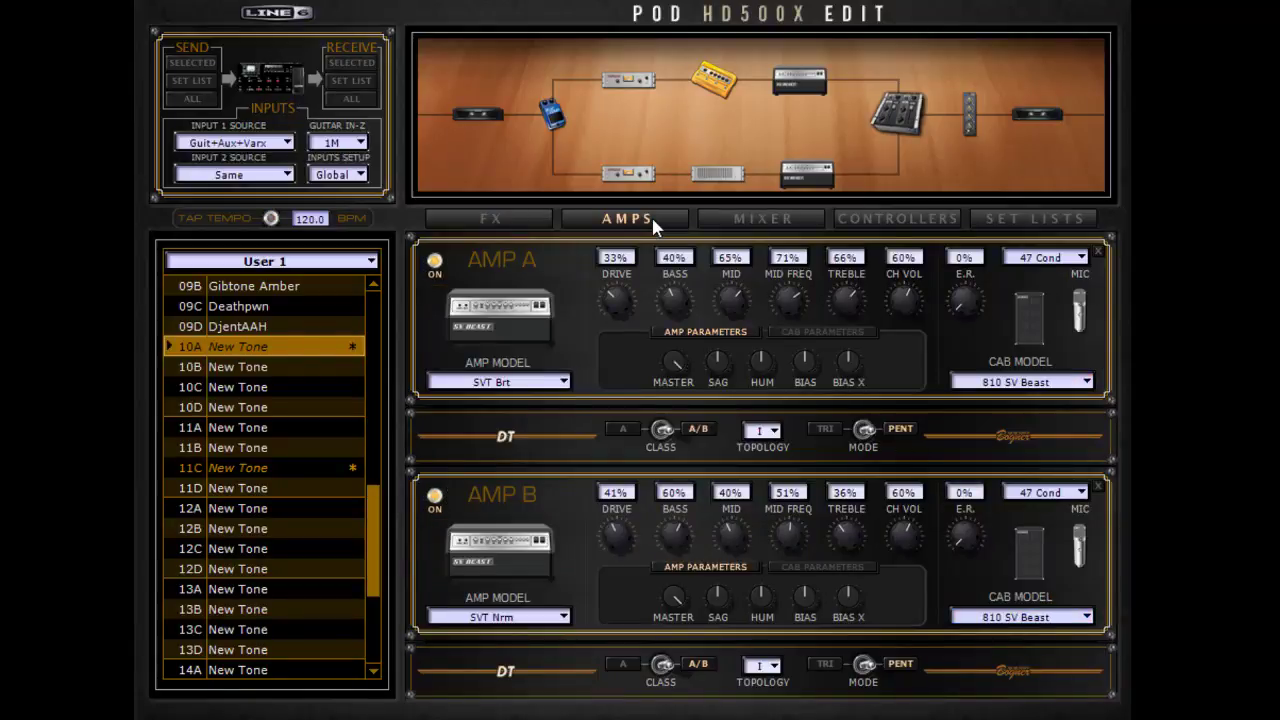
Bypass and re-enable Amp A and Amp B in turn to compare the sound of each amp alone.
click(437, 260)
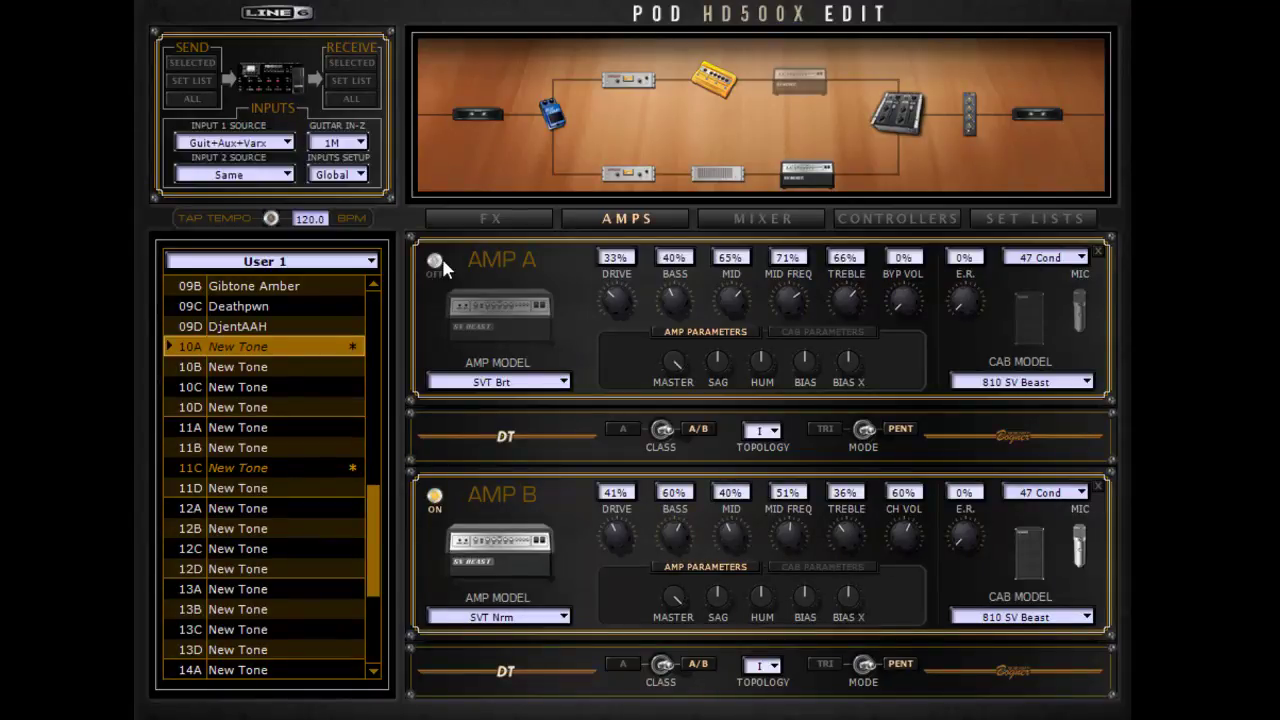
click(440, 259)
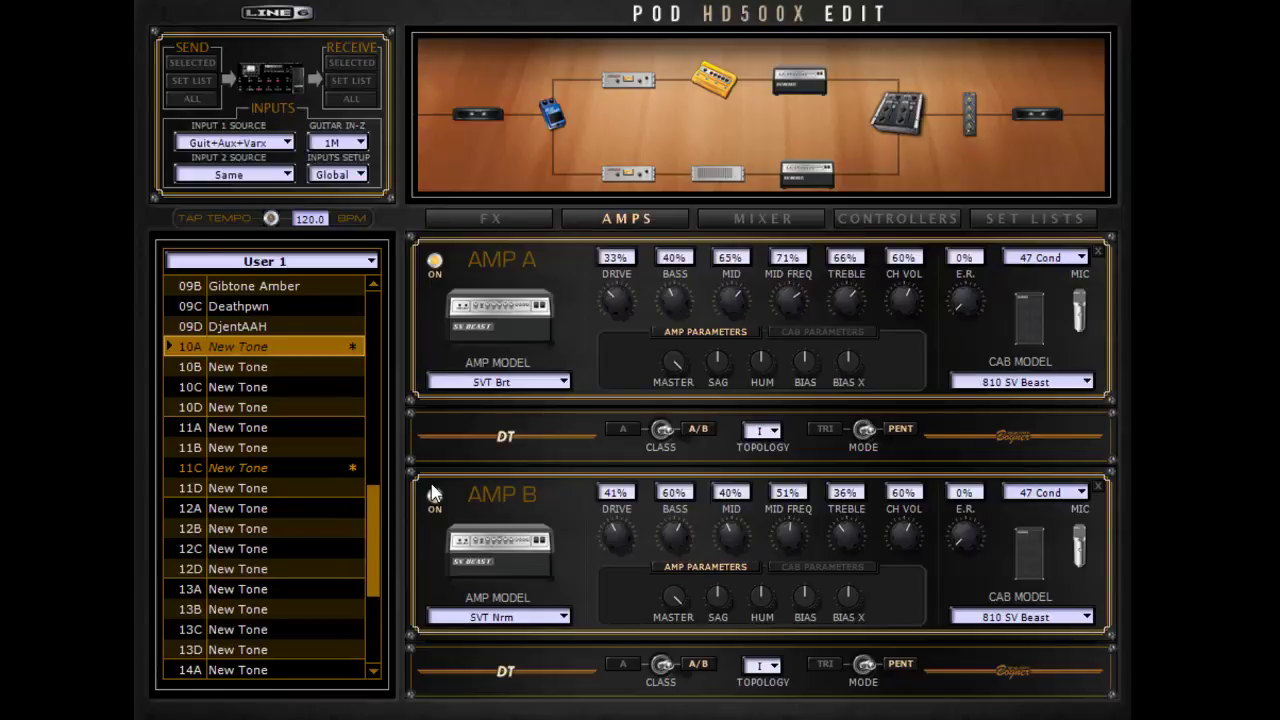
click(433, 494)
click(435, 262)
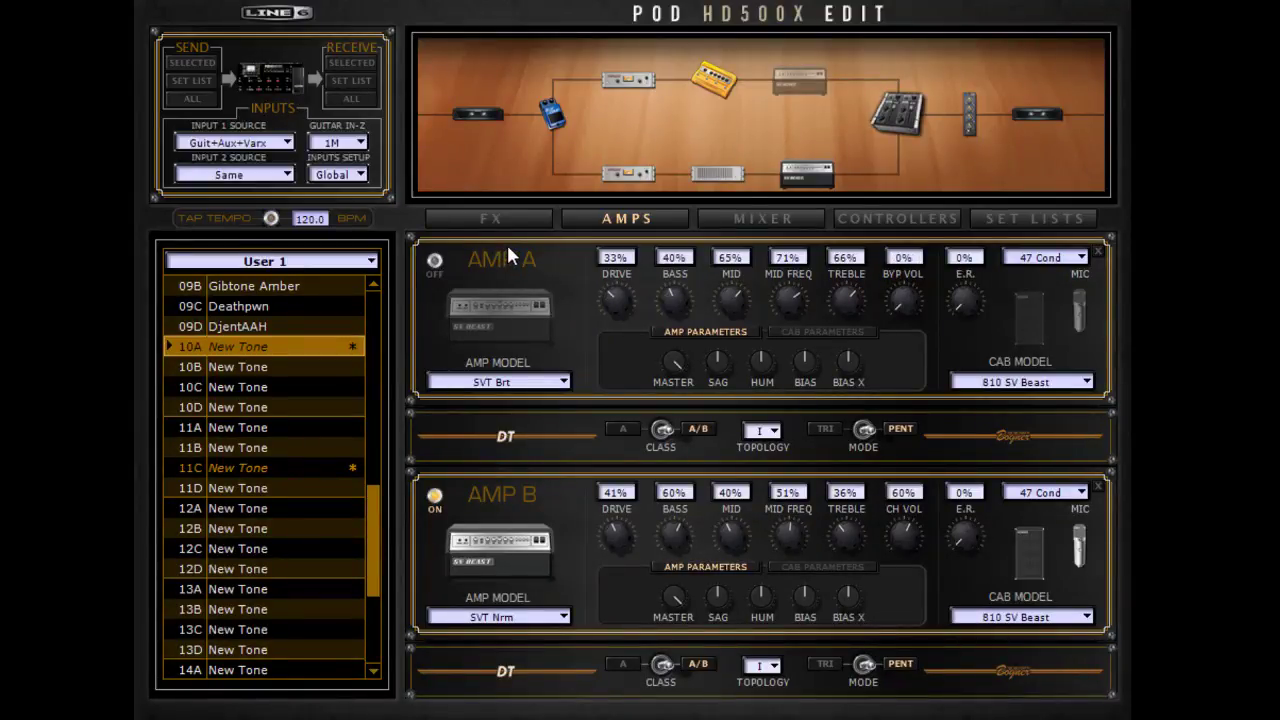
click(435, 261)
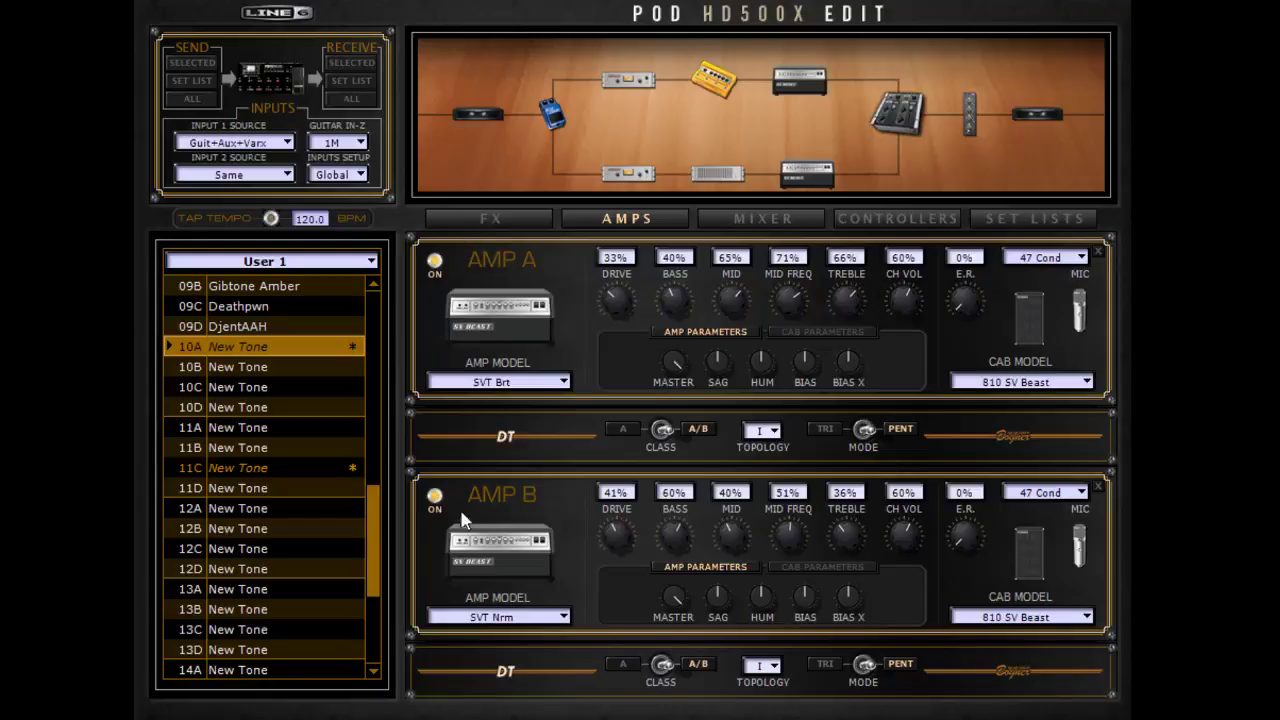
click(434, 496)
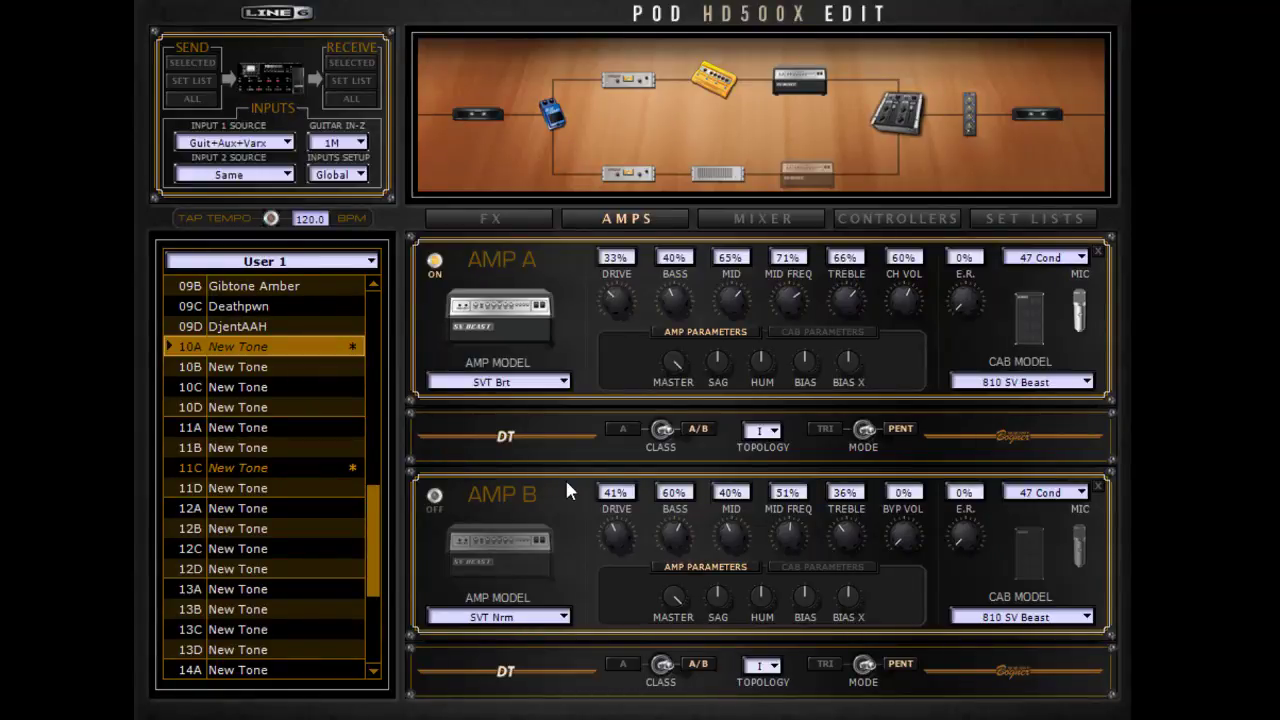
click(435, 496)
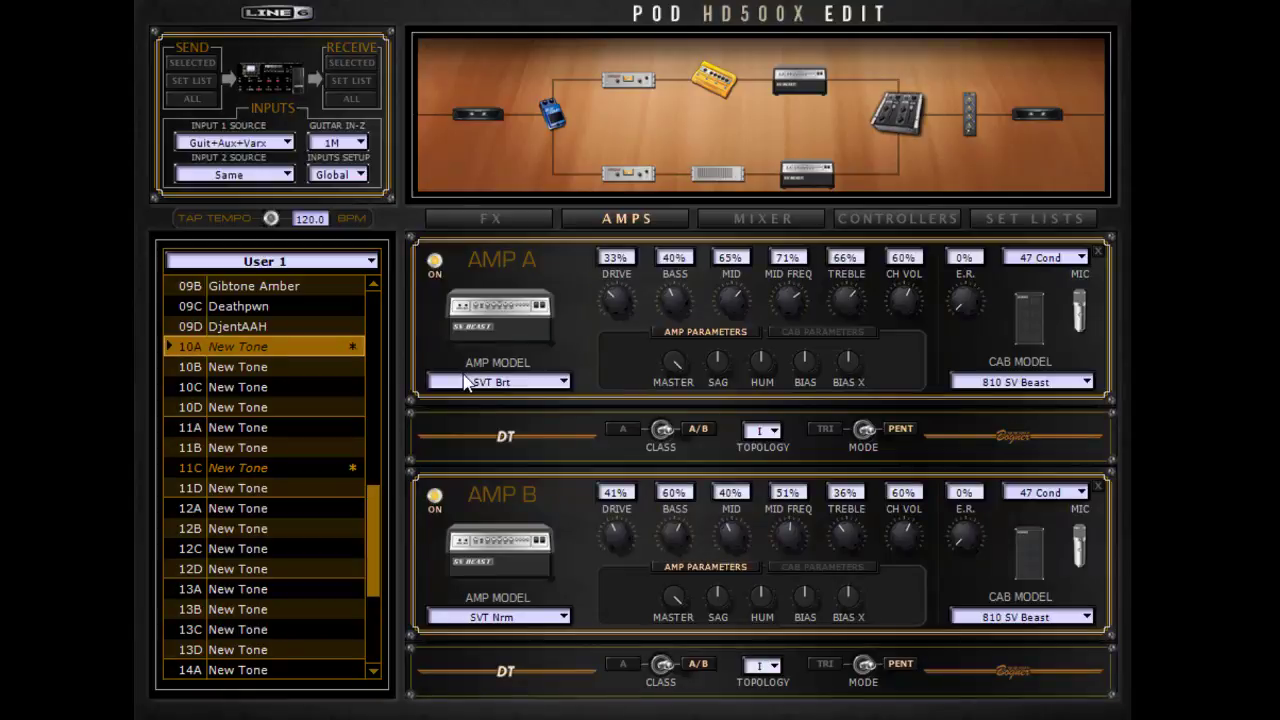